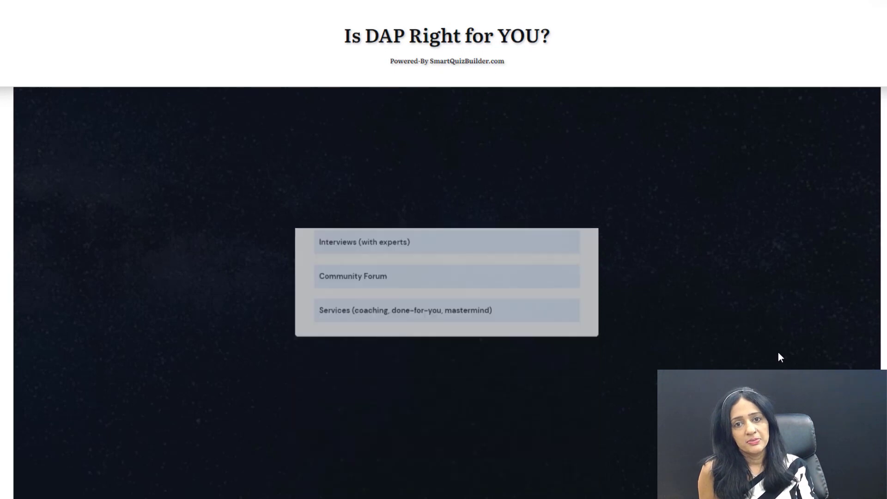
# Step: Answer the sample DAP quiz with Trial (Free/Paid), the first setup-help option and 'no', then view the result page
pyautogui.click(539, 332)
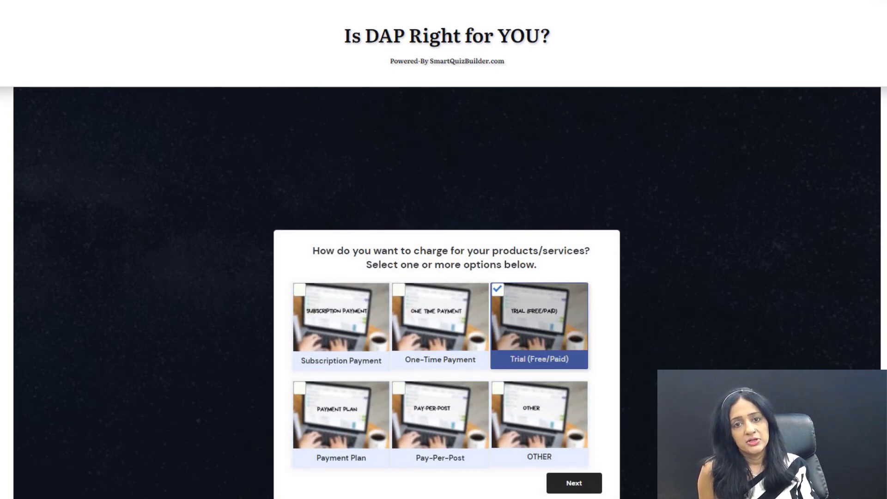
pyautogui.click(583, 483)
pyautogui.click(574, 311)
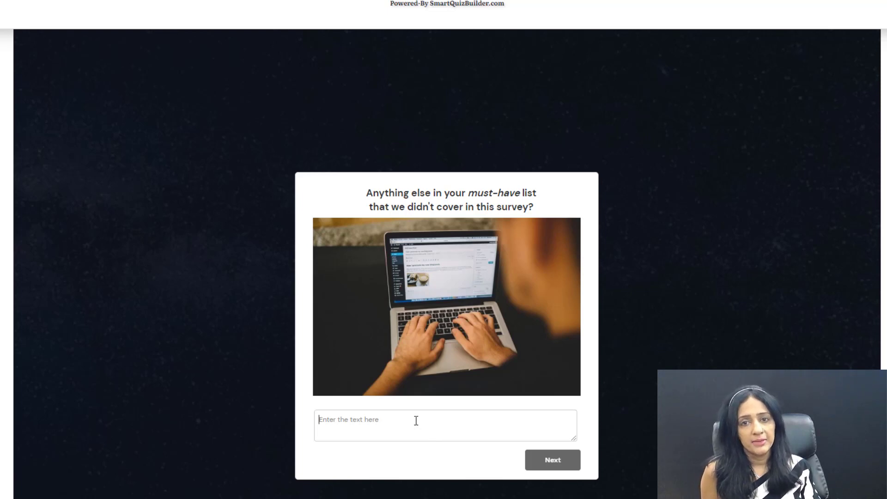
pyautogui.write('no')
pyautogui.click(551, 466)
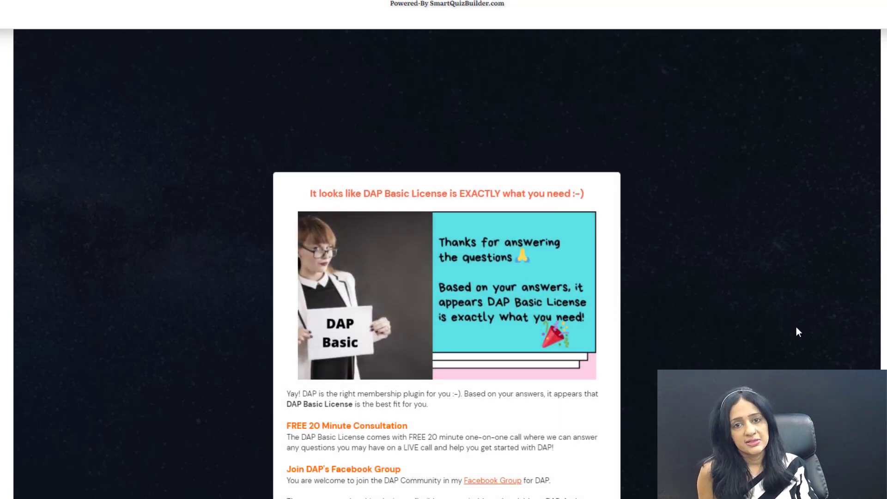
pyautogui.scroll(-1, 793, 314)
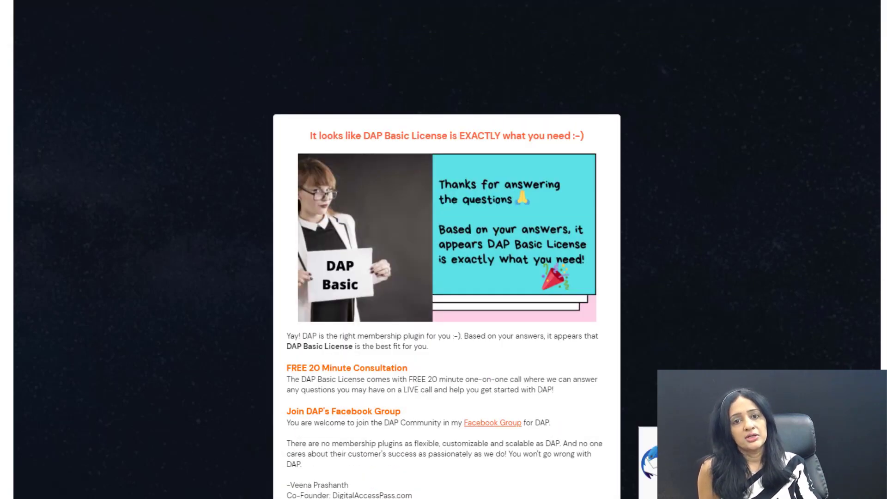
pyautogui.scroll(-2, 730, 284)
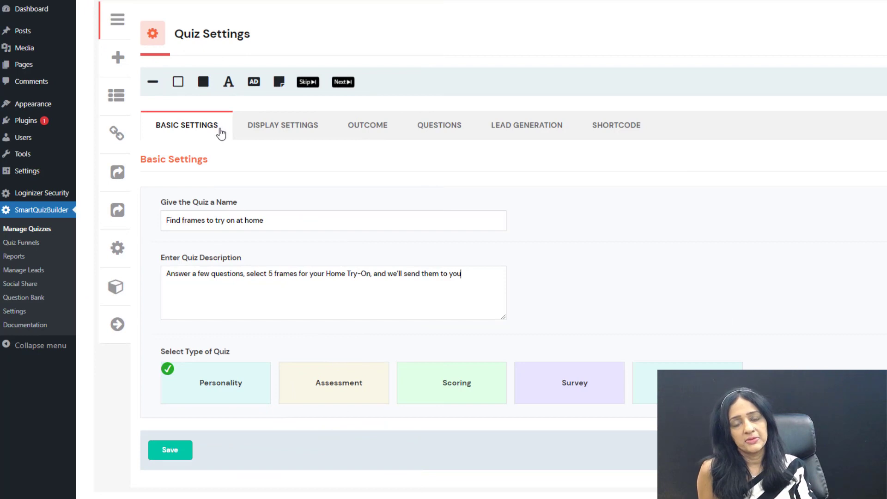
# Step: Scroll through the quiz's Basic Settings to review its name, description and Personality type
pyautogui.scroll(-1, 513, 249)
pyautogui.scroll(-1, 401, 135)
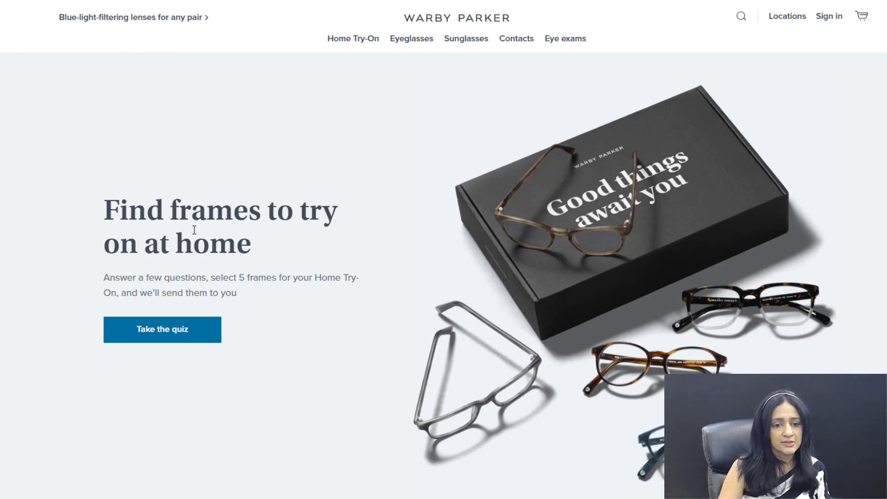
# Step: Start the Warby Parker quiz choosing women's styles, medium width and round frames only
pyautogui.click(153, 334)
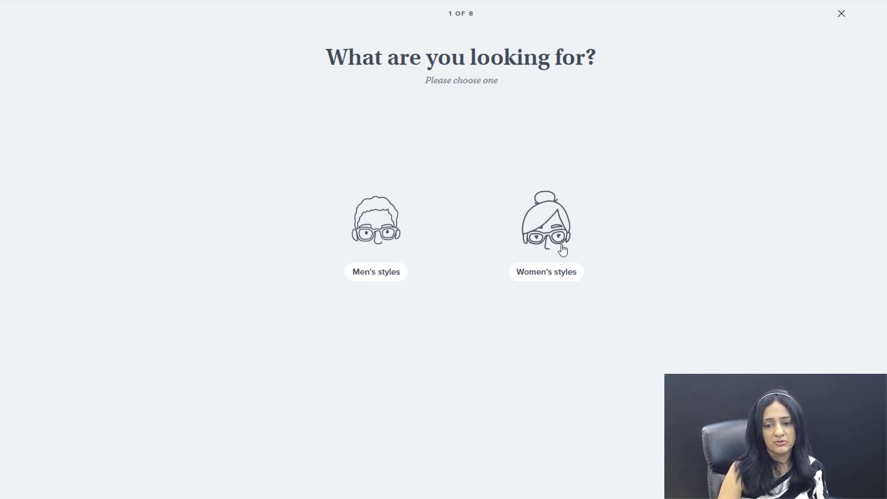
pyautogui.click(551, 234)
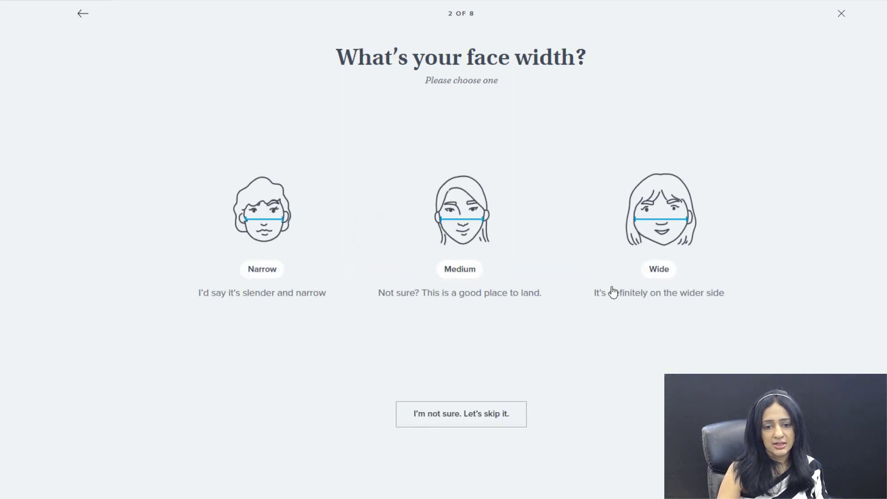
pyautogui.click(459, 270)
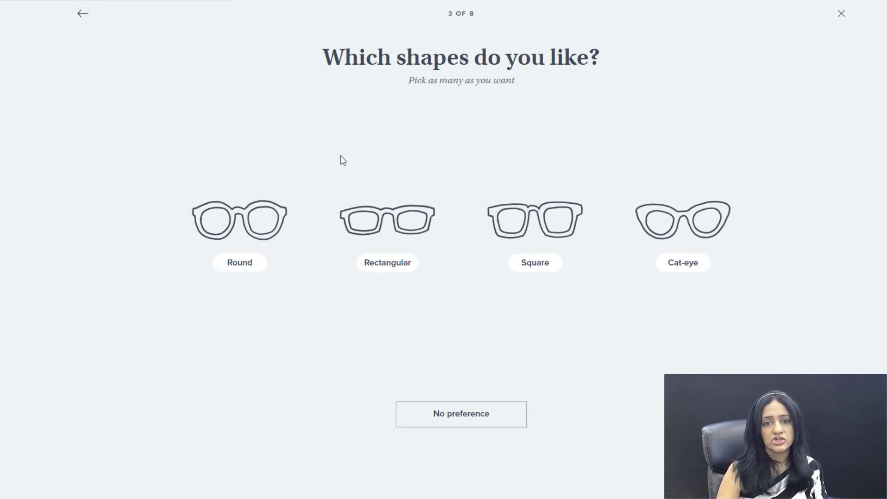
pyautogui.click(239, 263)
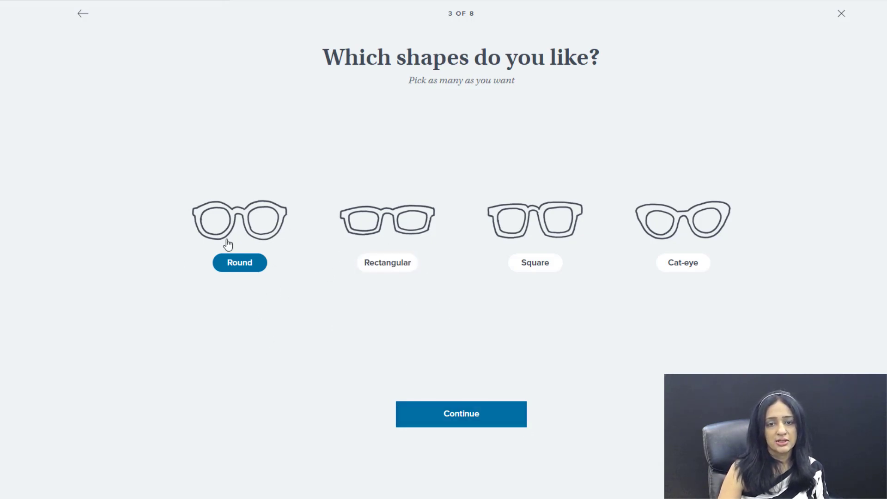
pyautogui.click(410, 262)
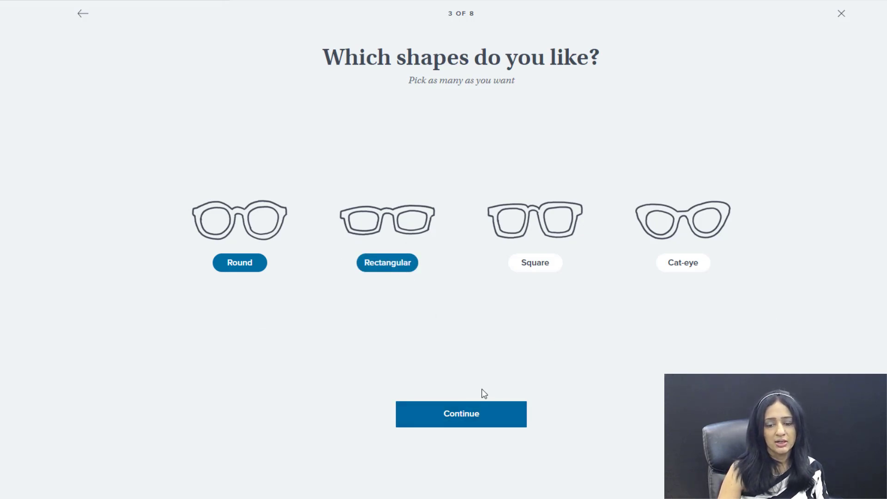
pyautogui.click(387, 270)
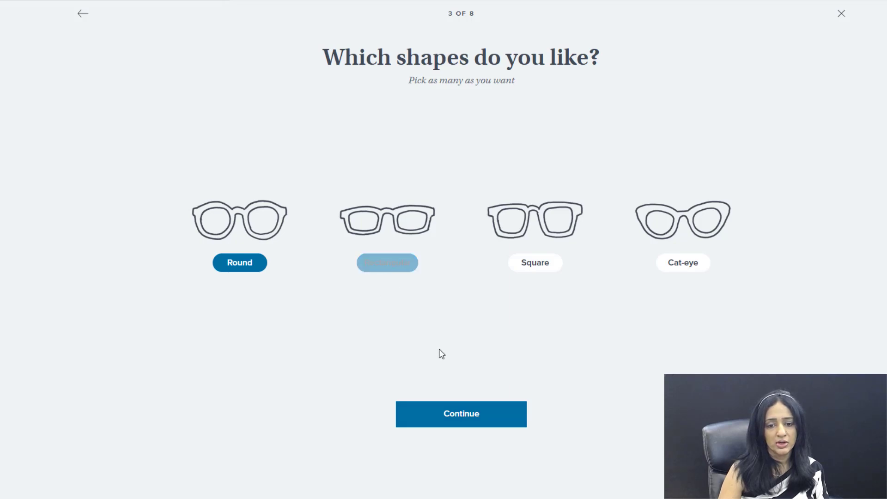
pyautogui.click(469, 421)
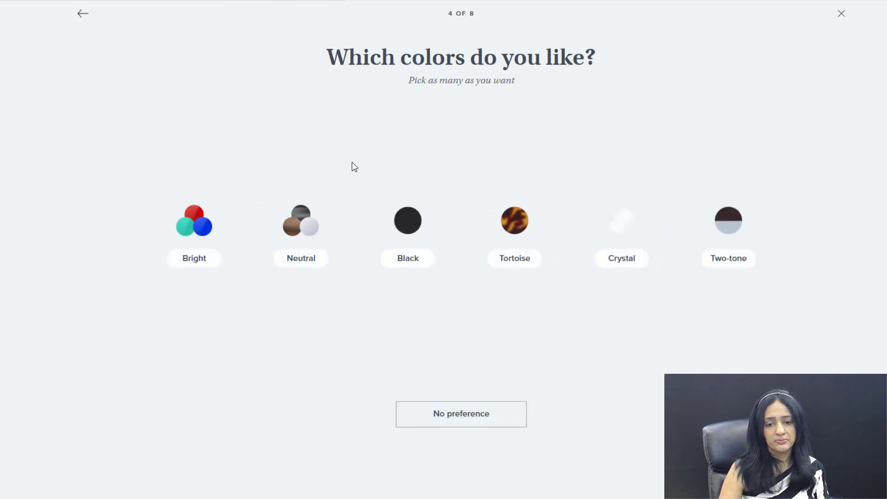
# Step: Pick black, no material preference, ask for sunglasses too, and skip emailing the results
pyautogui.click(398, 261)
pyautogui.click(503, 424)
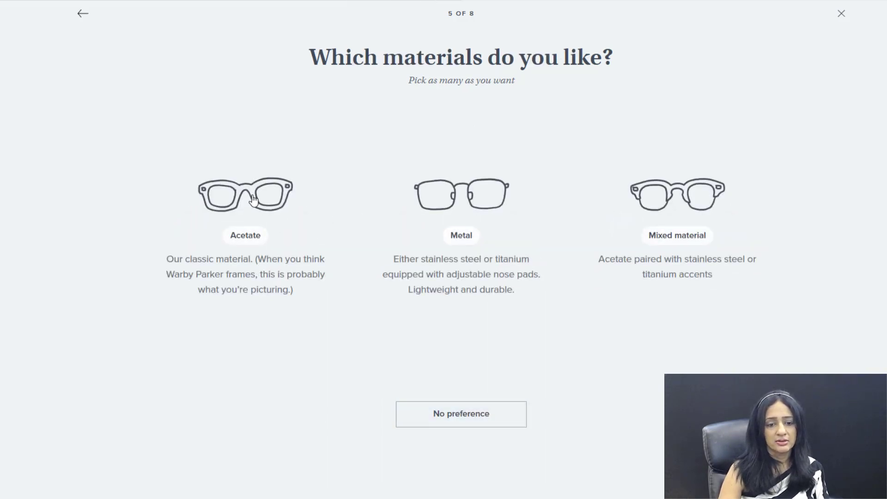
pyautogui.click(257, 283)
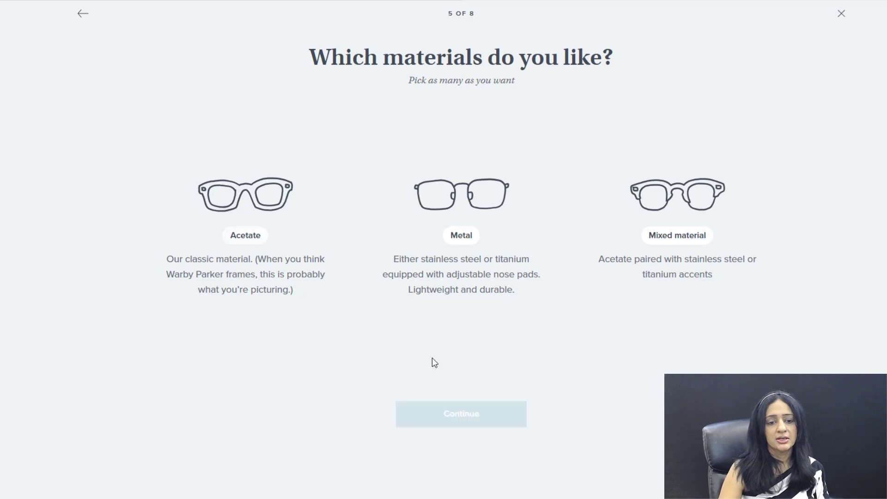
pyautogui.click(507, 420)
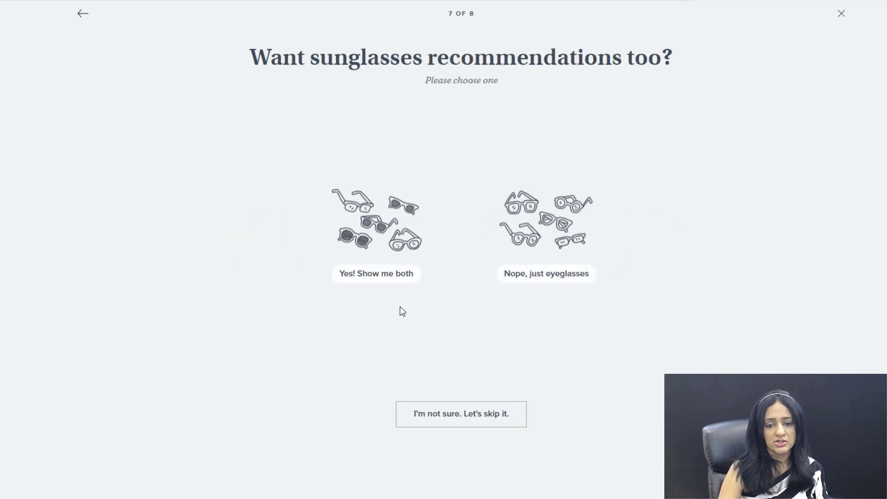
pyautogui.click(379, 252)
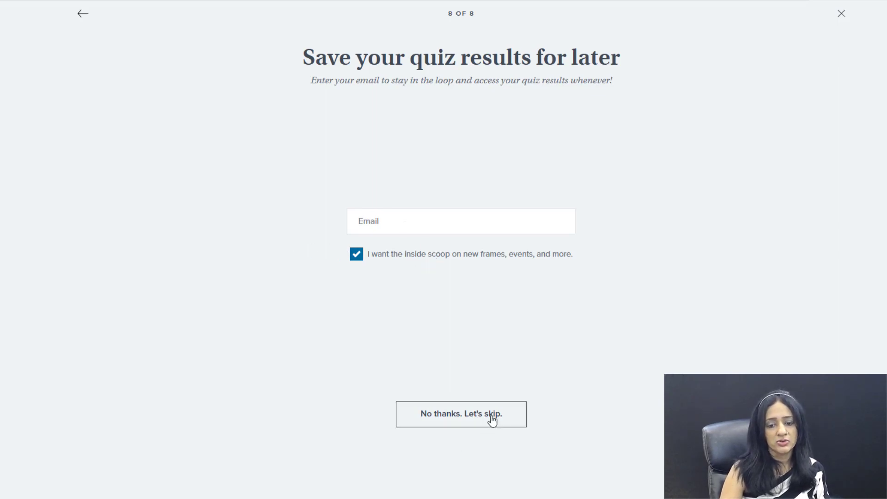
pyautogui.click(446, 421)
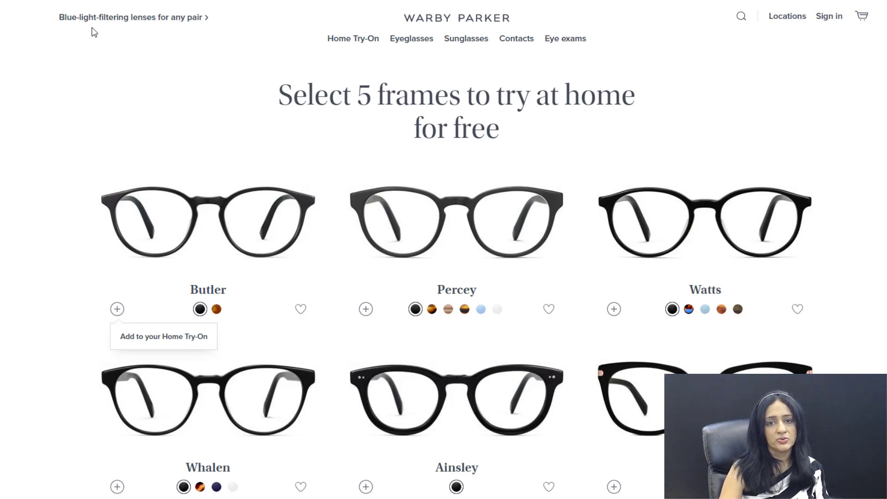
# Step: Add the Butler frame to the Home Try-On and scroll through the results
pyautogui.scroll(-2, 205, 251)
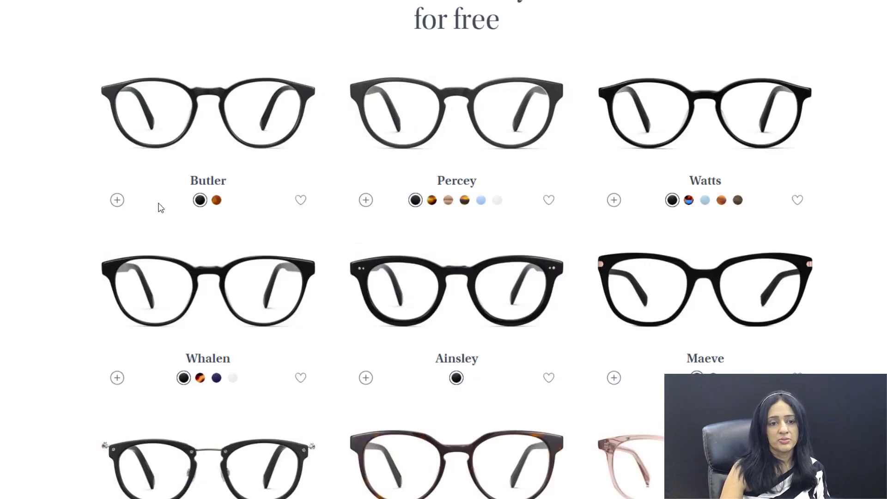
pyautogui.click(121, 201)
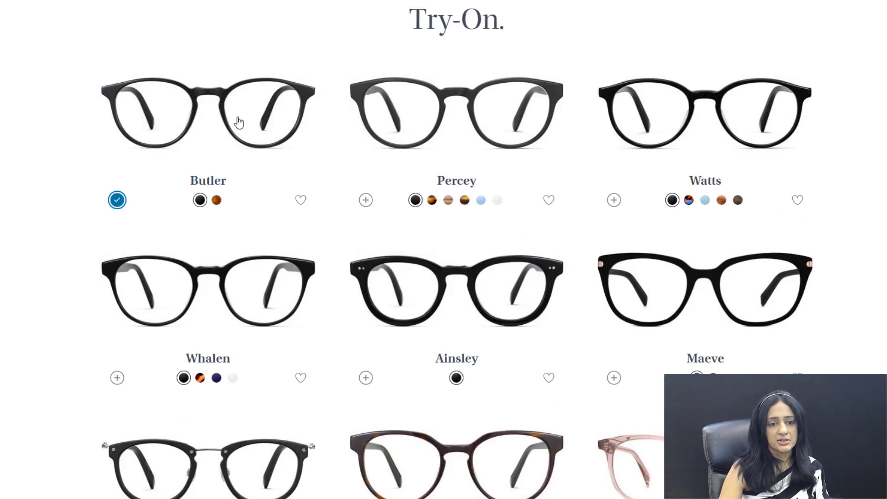
pyautogui.scroll(-10, 352, 259)
pyautogui.scroll(10, 695, 313)
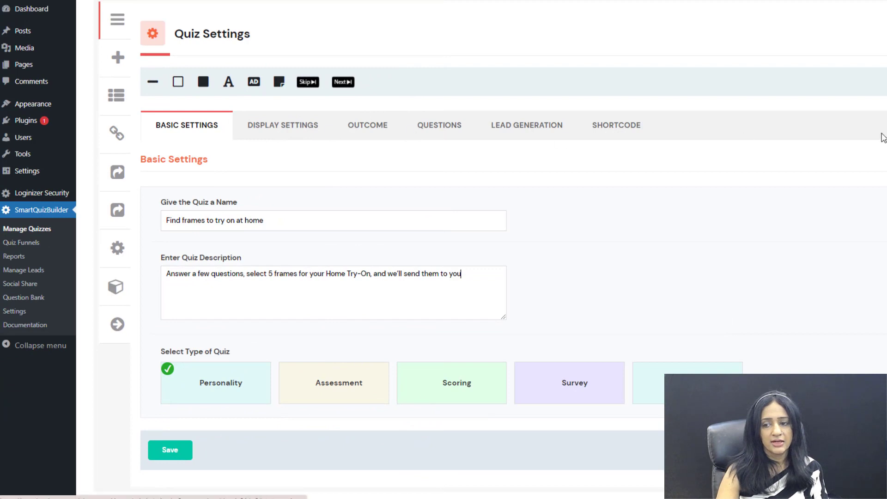
# Step: Compare the Warby Parker page description, clear its selection, and bring up the quiz's Display Settings
pyautogui.scroll(-1, 877, 136)
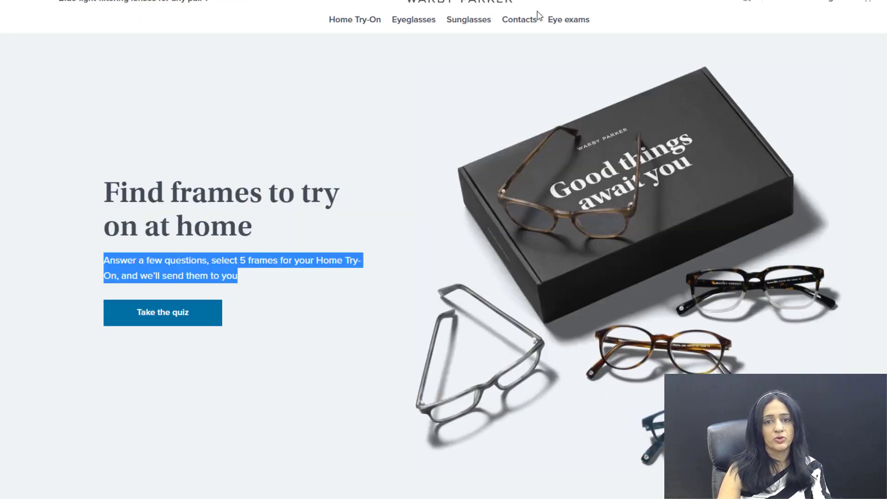
pyautogui.click(301, 352)
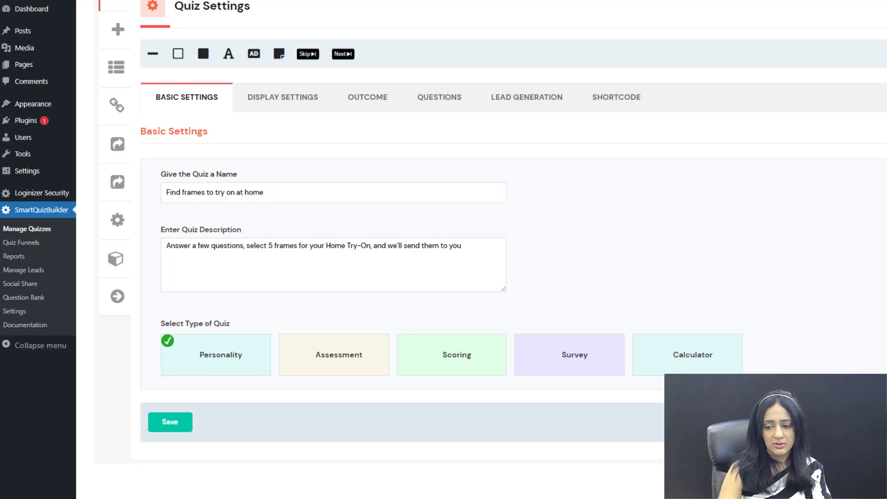
pyautogui.press('Return')
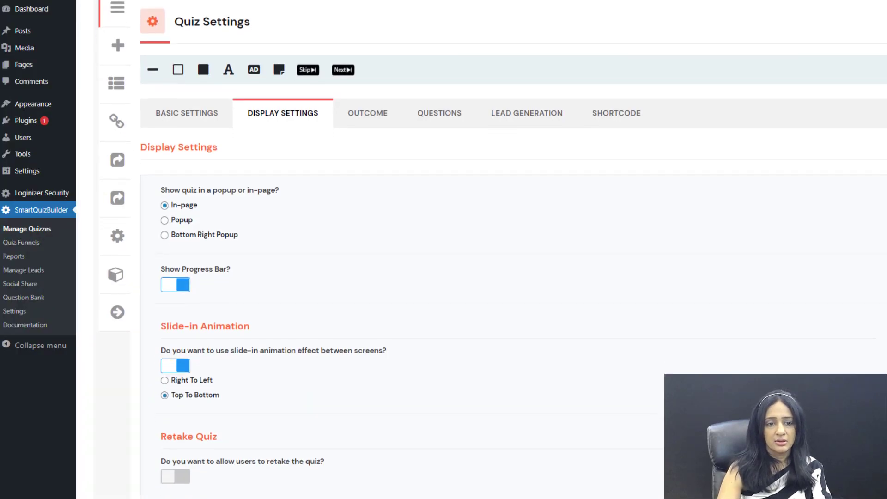
# Step: Leave My Email Platform unchecked and switch off the Next Button Display toggle
pyautogui.scroll(-3, 513, 250)
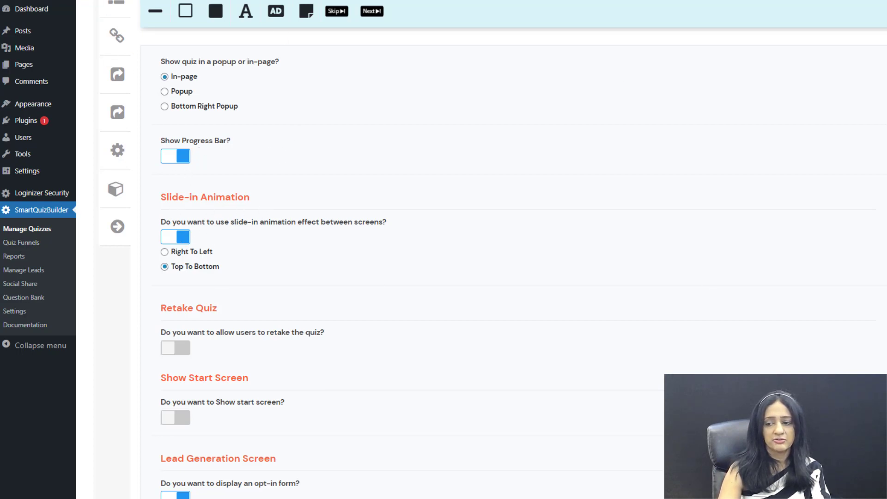
pyautogui.scroll(-6, 513, 249)
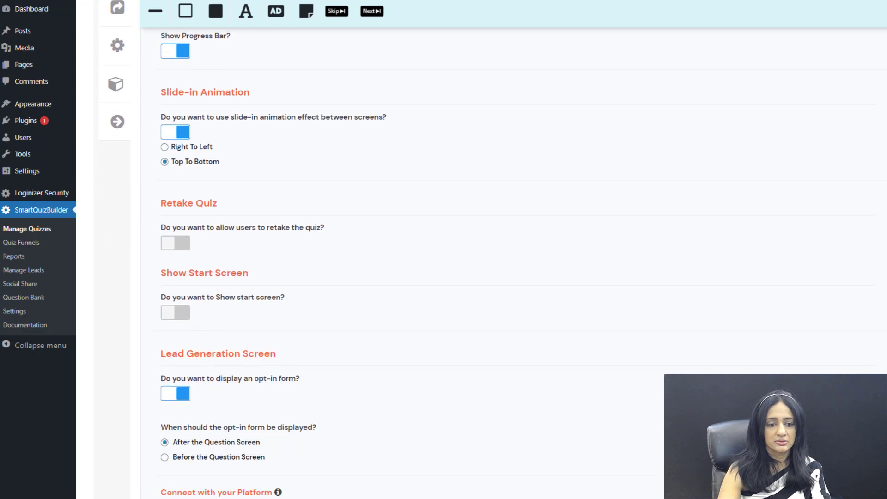
pyautogui.scroll(-1, 513, 250)
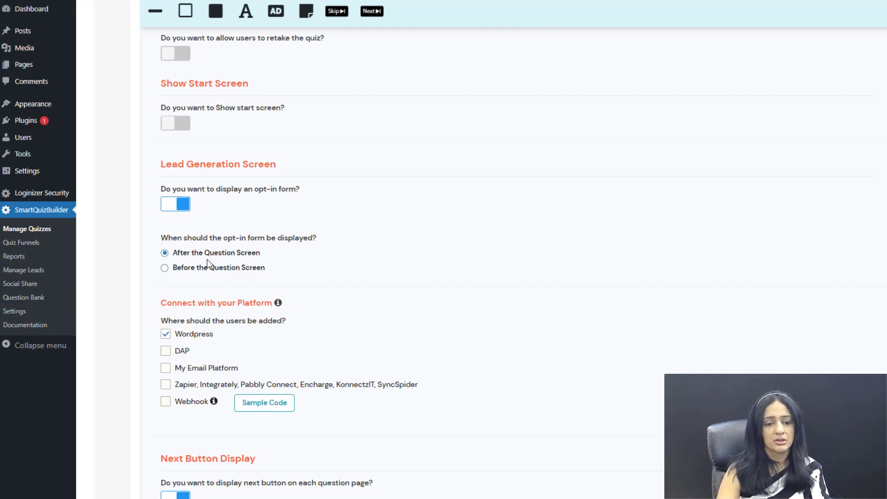
pyautogui.scroll(-2, 301, 297)
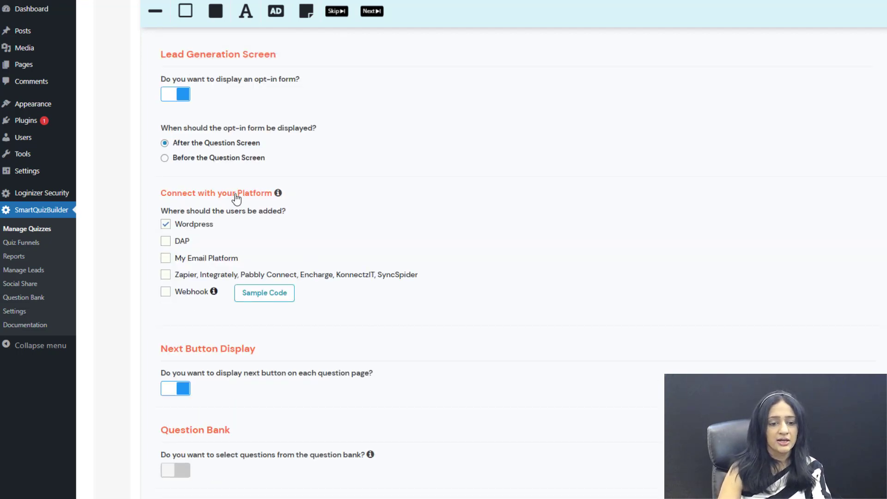
pyautogui.click(165, 258)
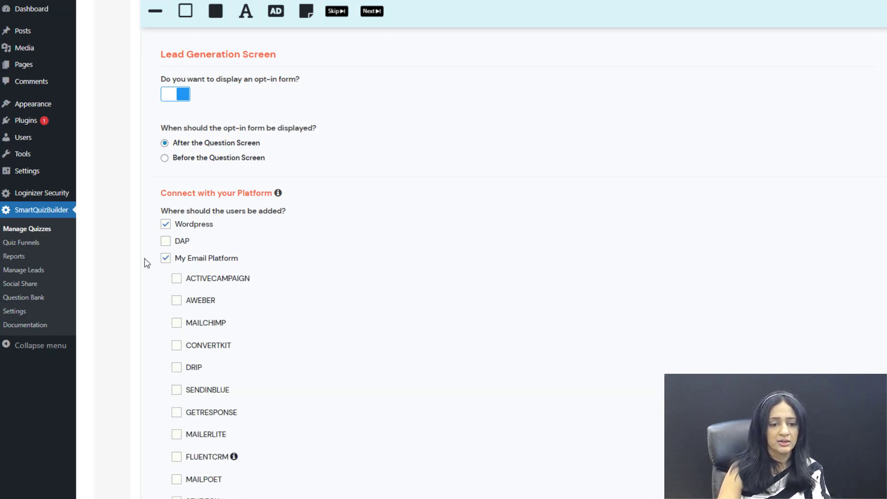
pyautogui.click(165, 258)
pyautogui.scroll(-3, 321, 260)
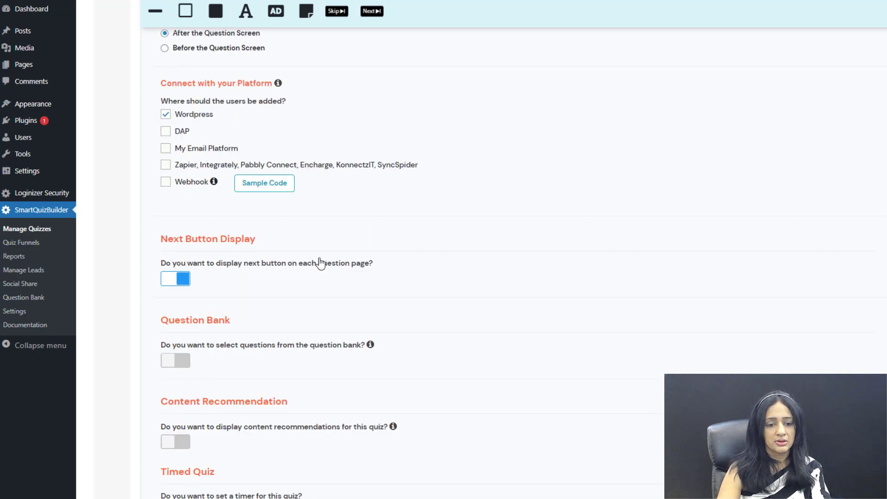
pyautogui.click(196, 211)
# Step: Select Template7 (eCommerce Template) from the Transparent Background Templates
pyautogui.scroll(-3, 353, 251)
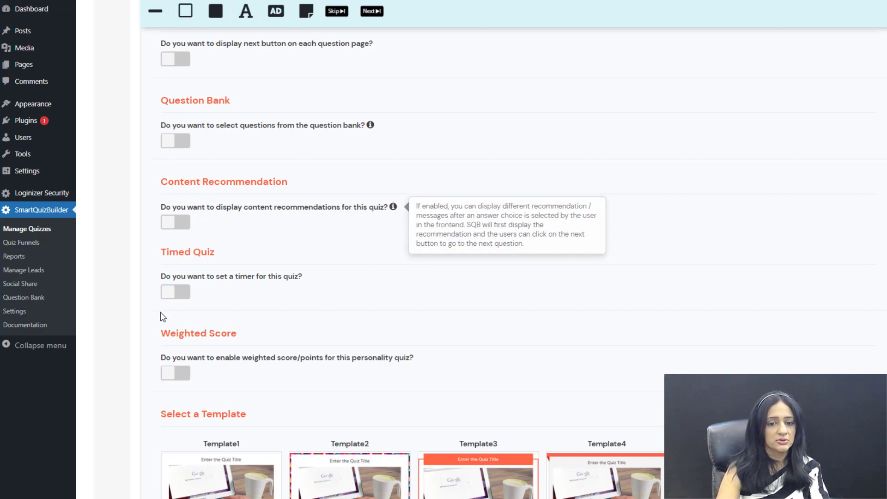
pyautogui.scroll(-3, 166, 277)
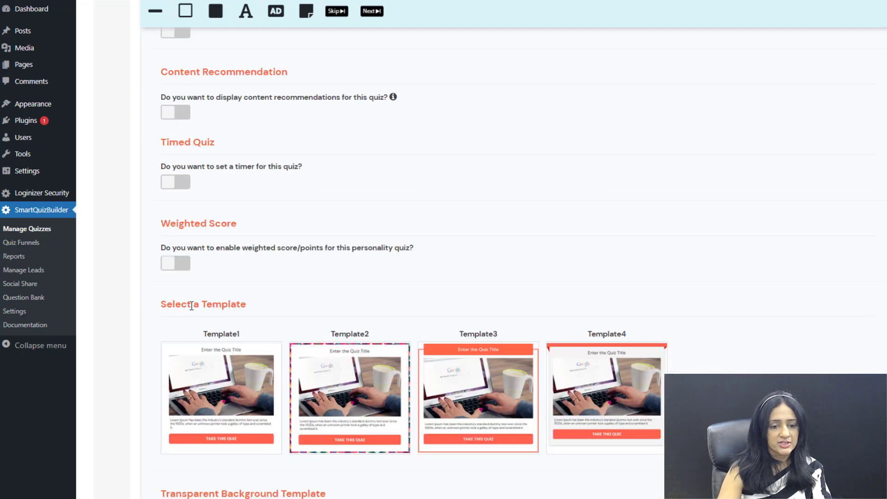
pyautogui.scroll(-1, 197, 268)
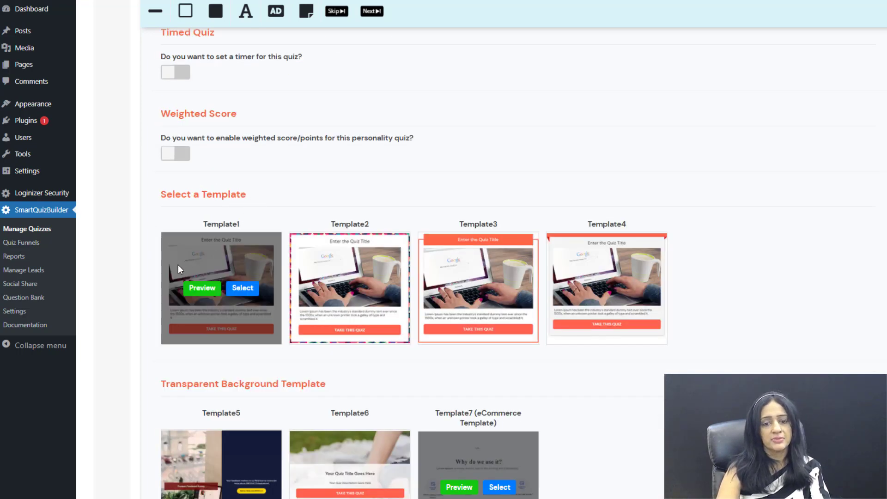
pyautogui.scroll(-3, 179, 264)
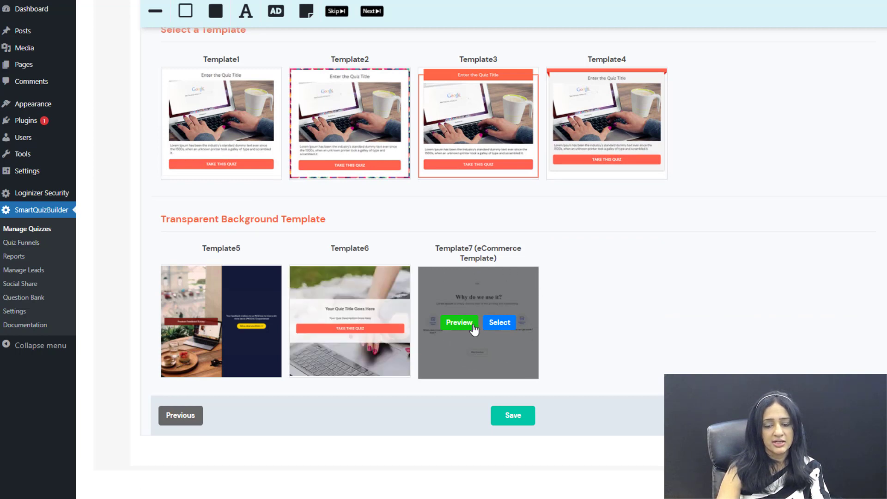
pyautogui.click(504, 326)
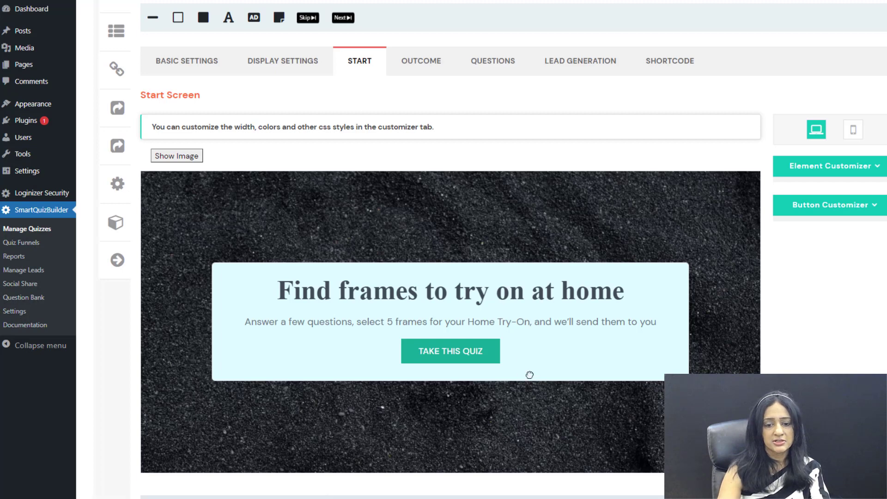
# Step: Check the start screen's Width Style, then keep outer background colour off and set opacity near zero
pyautogui.scroll(-1, 621, 242)
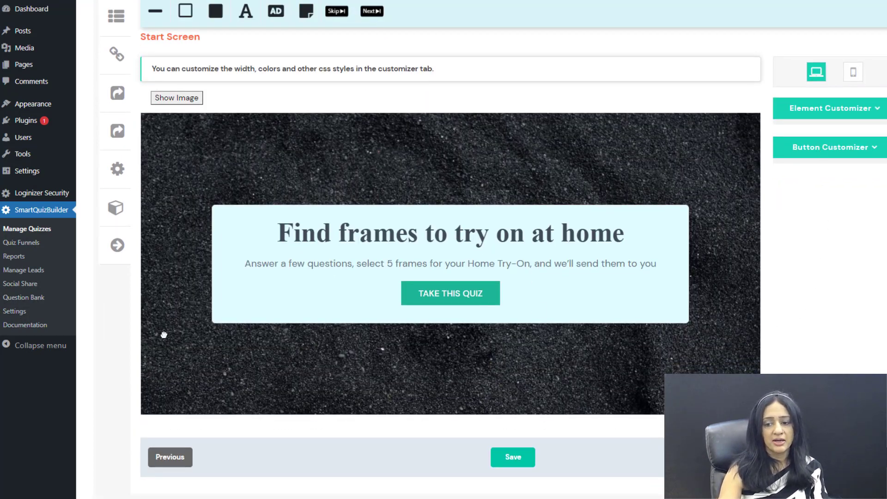
pyautogui.scroll(2, 160, 210)
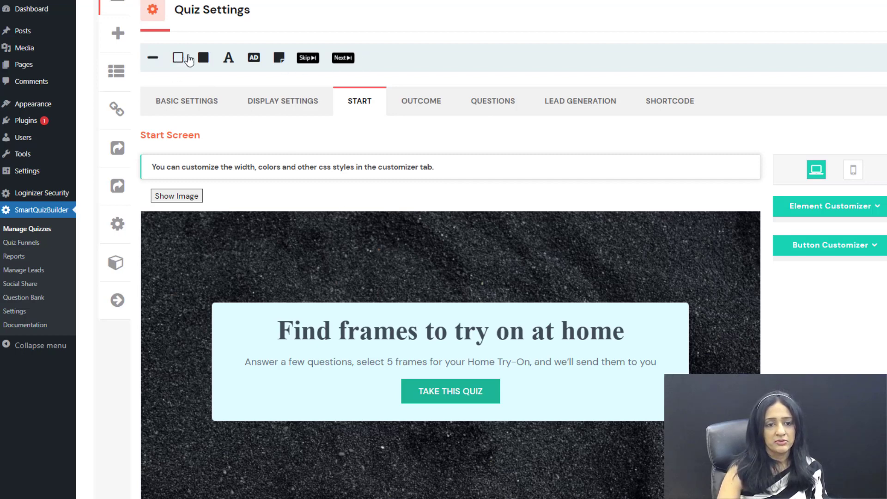
pyautogui.click(154, 64)
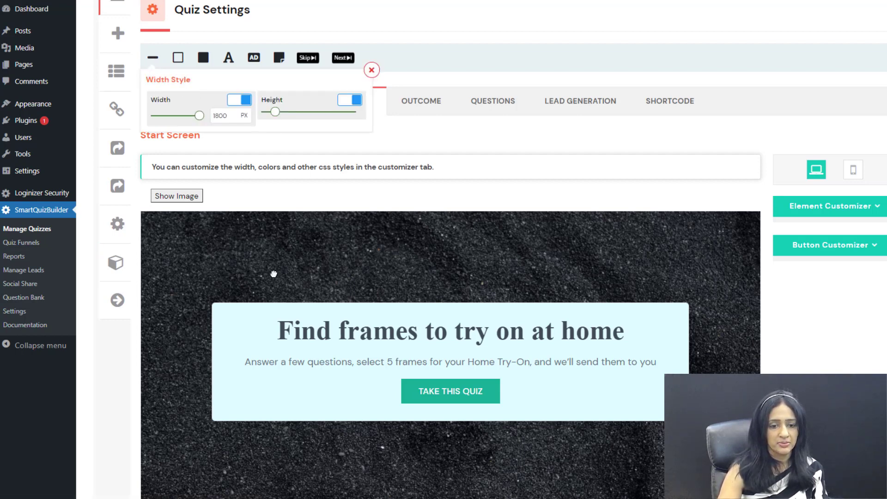
pyautogui.click(179, 58)
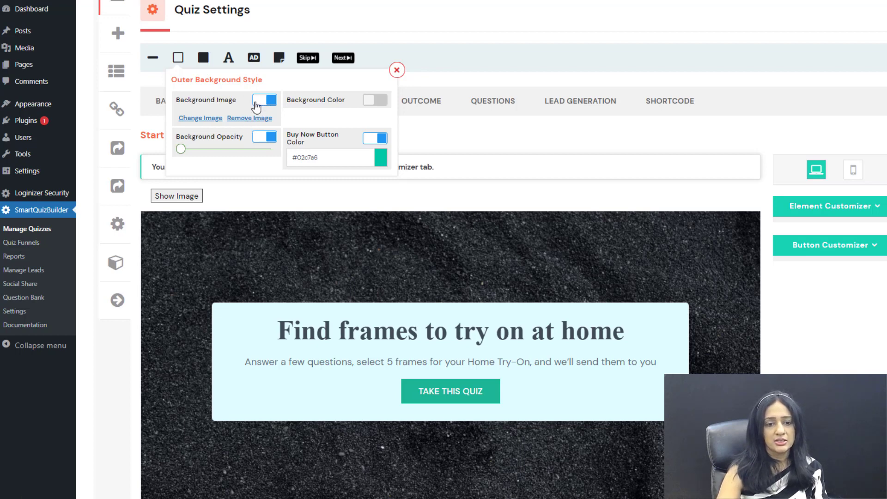
pyautogui.click(369, 101)
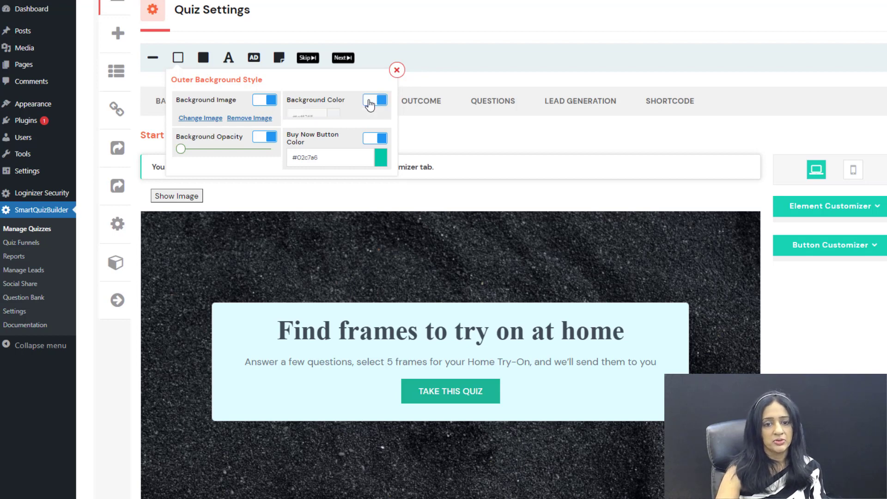
pyautogui.click(369, 102)
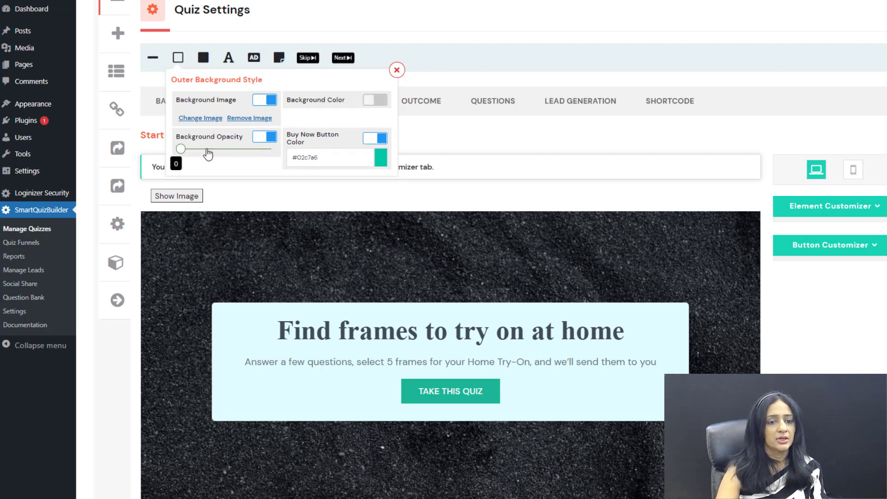
pyautogui.moveTo(180, 149); pyautogui.dragTo(137, 154)
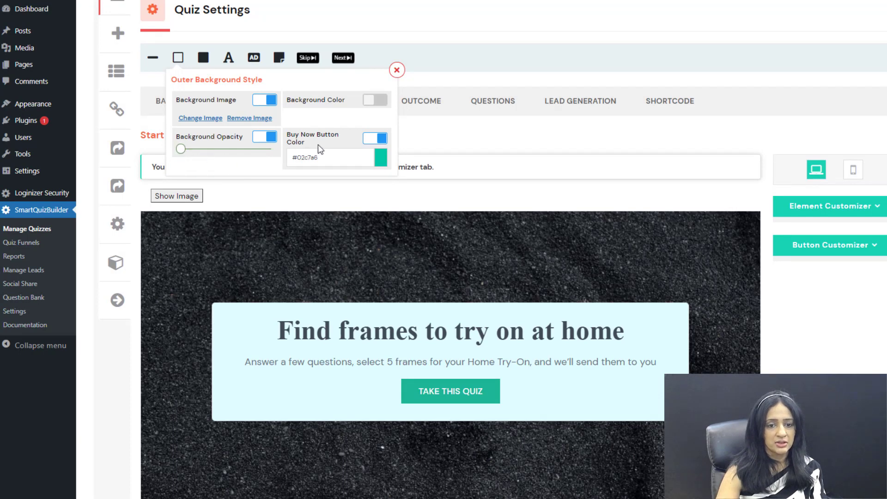
pyautogui.click(203, 58)
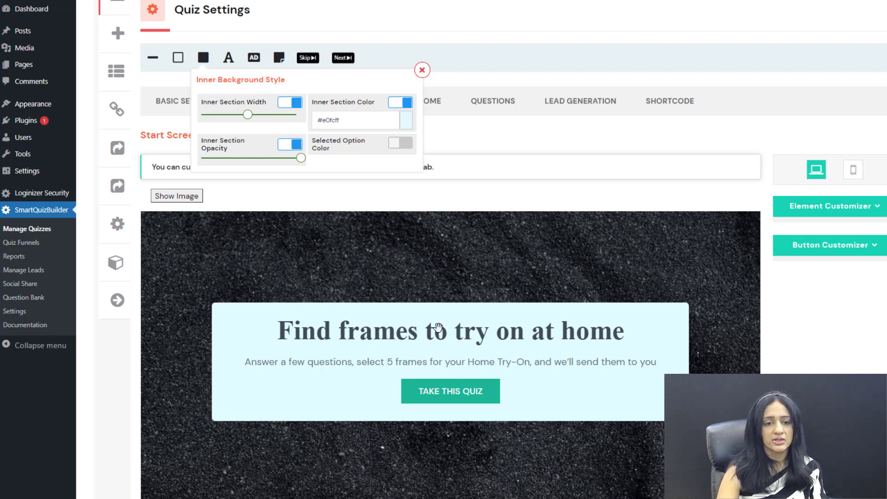
# Step: Widen the start screen's inner section with the Inner Section Width slider
pyautogui.moveTo(248, 115)
pyautogui.mouseDown()
pyautogui.moveTo(257, 120)
pyautogui.moveTo(250, 120)
pyautogui.mouseUp()
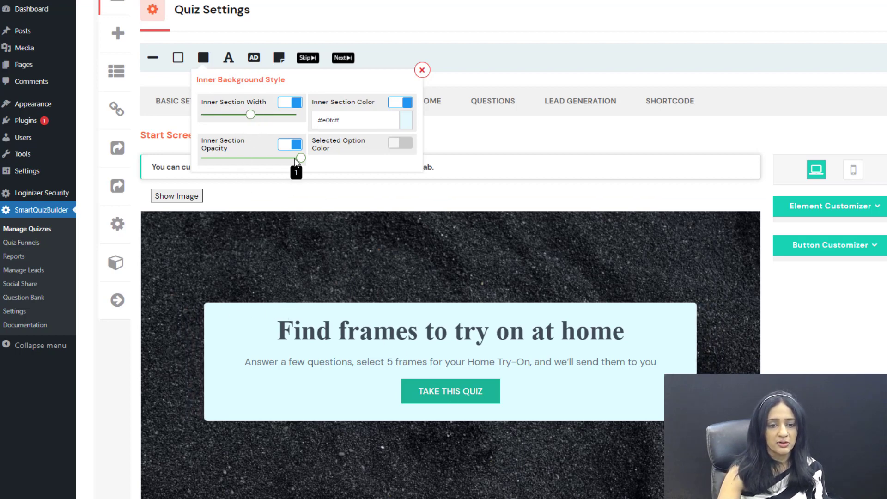
pyautogui.moveTo(300, 158); pyautogui.dragTo(319, 172)
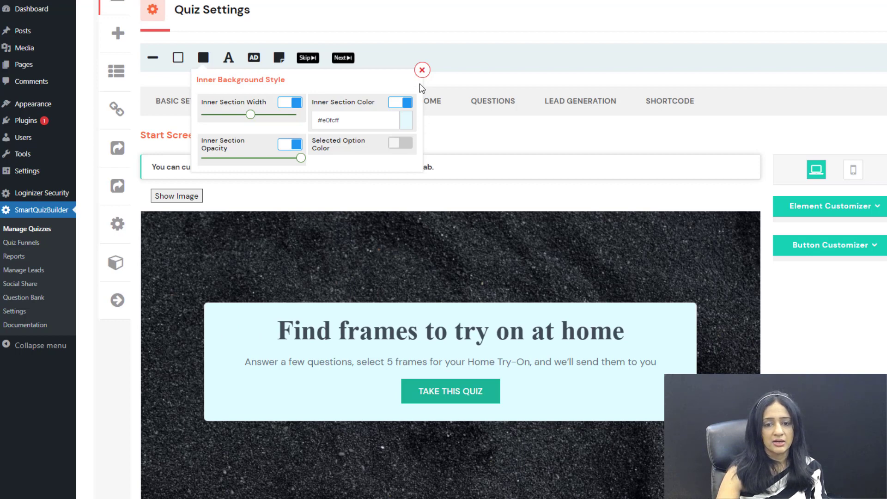
pyautogui.click(422, 71)
# Step: Review the Answer Text, Skip button and Continue button style settings in turn
pyautogui.click(285, 57)
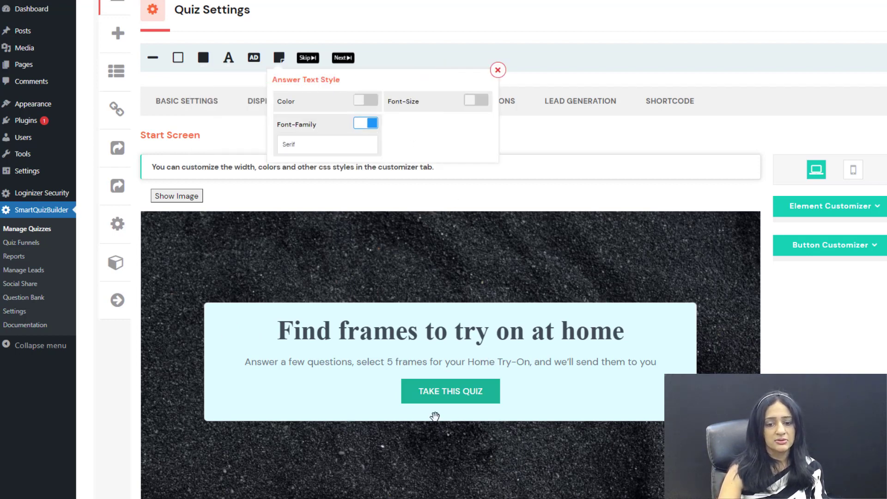
pyautogui.click(307, 58)
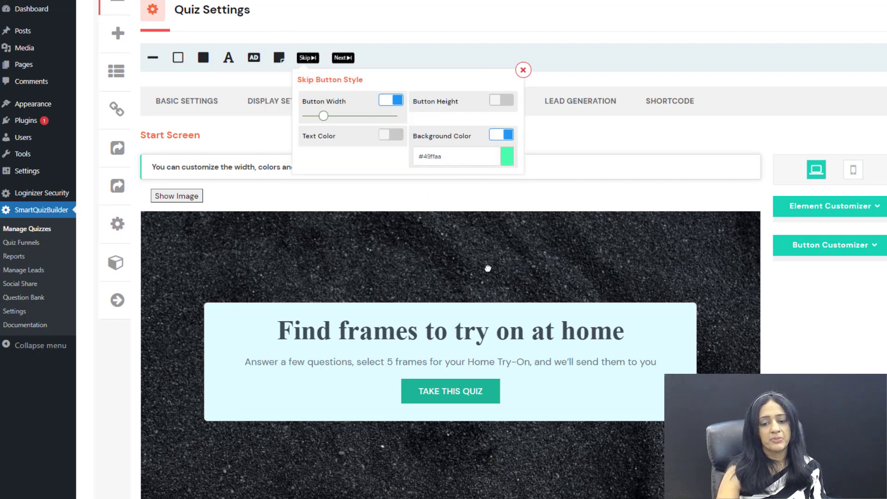
pyautogui.moveTo(368, 123)
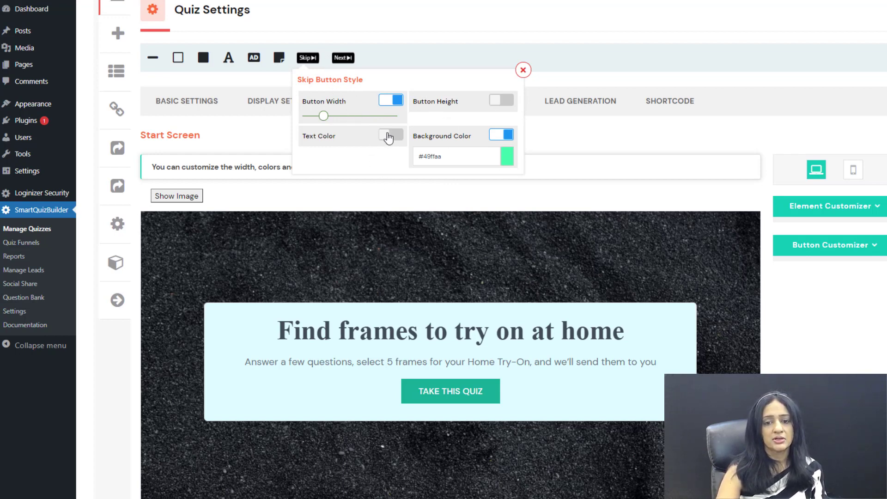
pyautogui.click(346, 59)
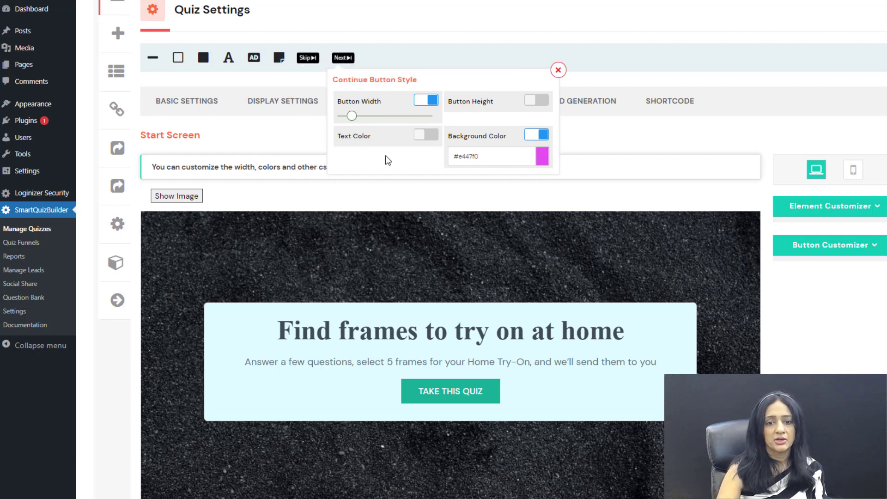
# Step: In Button Customizer, set the Take This Quiz button background to dark blue #073590
pyautogui.click(561, 73)
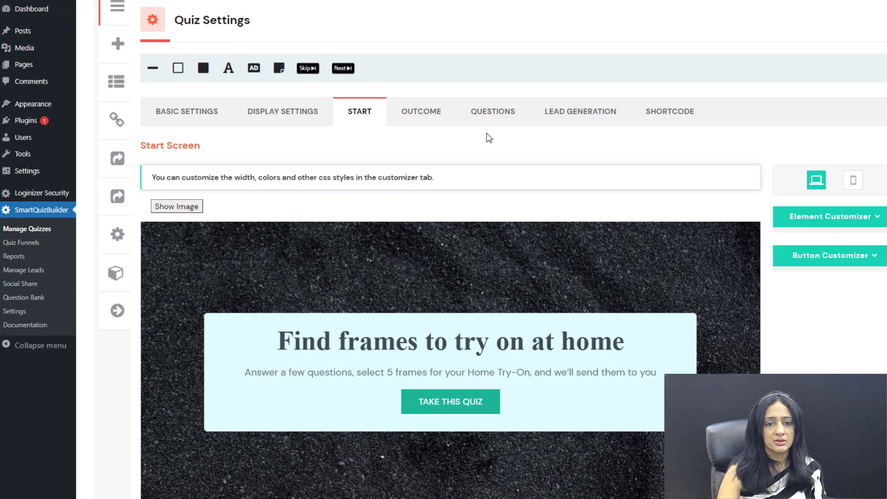
pyautogui.scroll(-2, 489, 138)
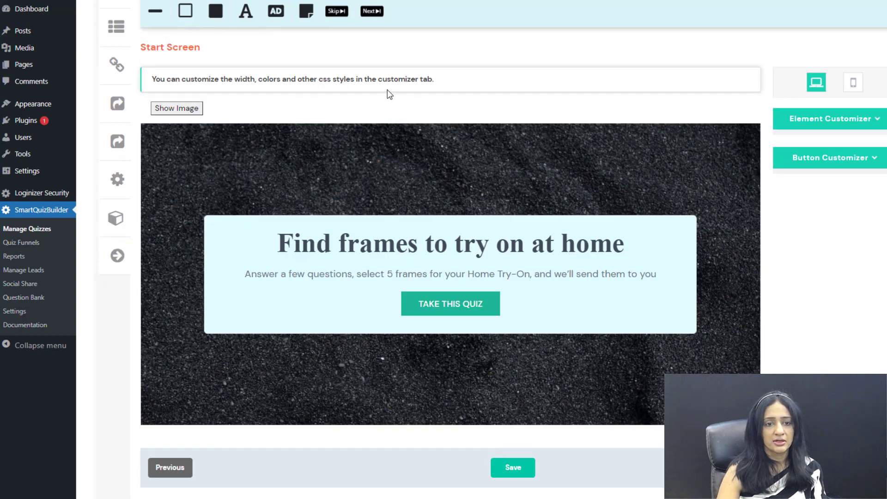
pyautogui.scroll(-1, 388, 92)
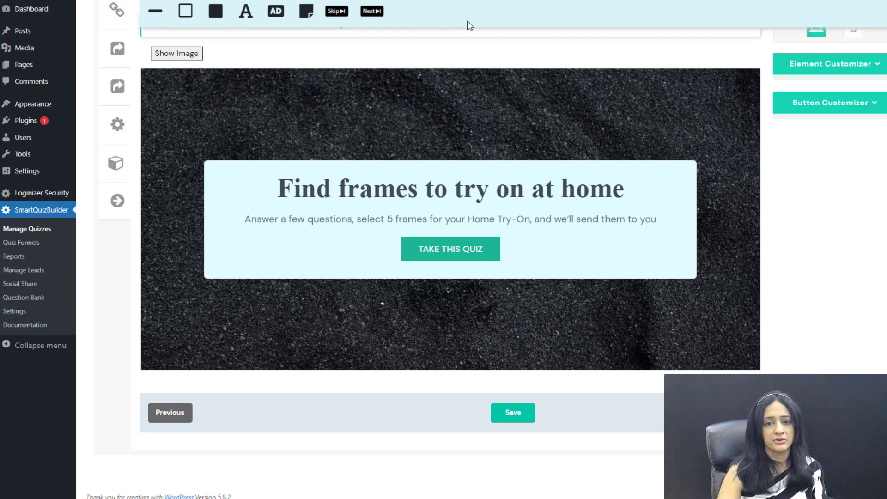
pyautogui.scroll(1, 645, 235)
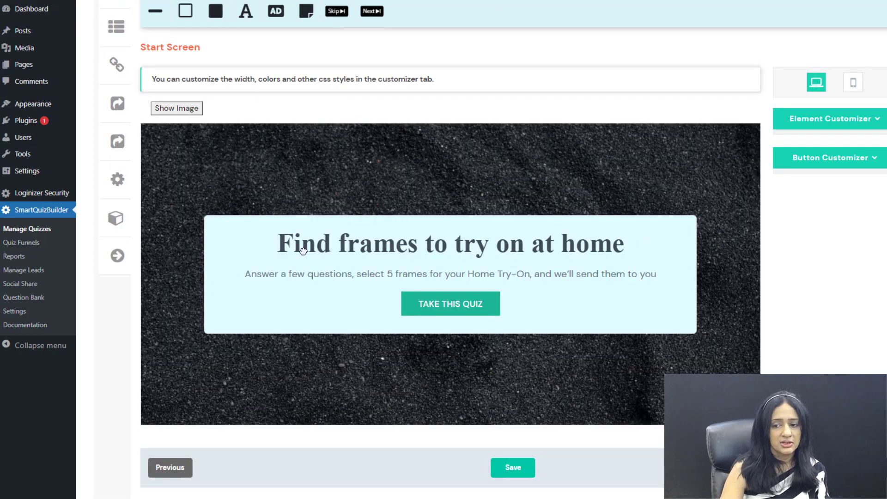
pyautogui.scroll(2, 305, 252)
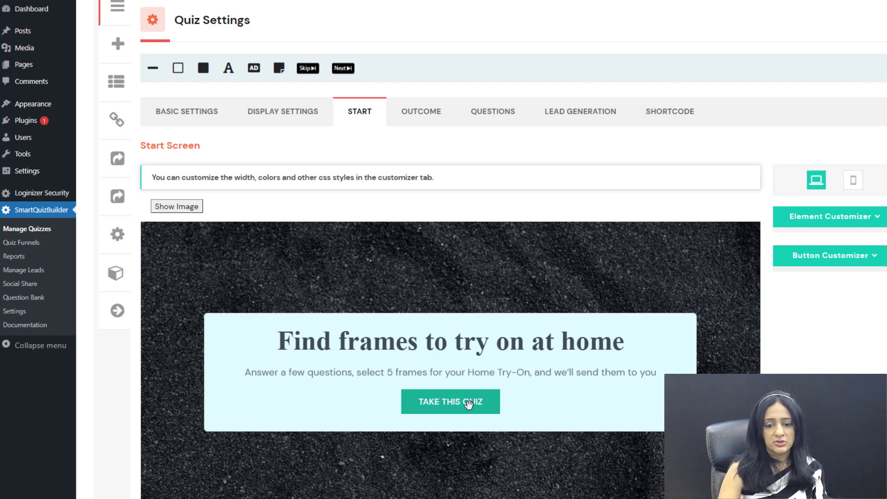
pyautogui.click(838, 261)
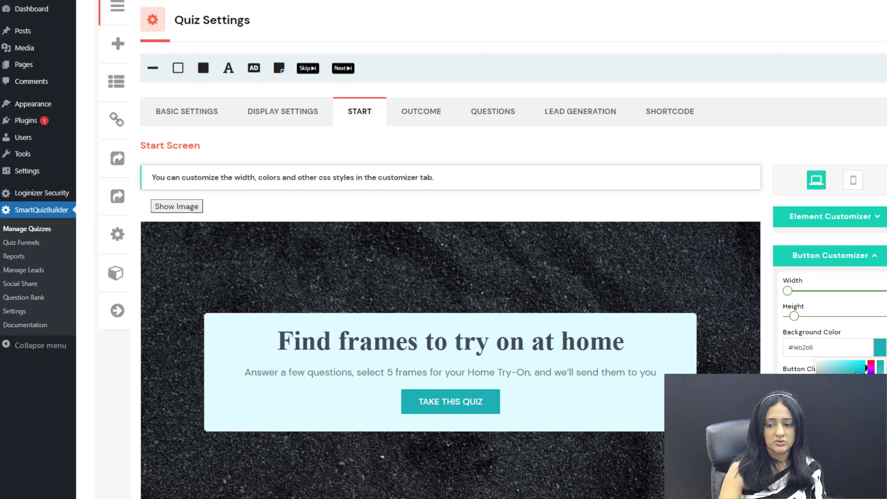
pyautogui.moveTo(870, 400)
pyautogui.mouseDown()
pyautogui.moveTo(871, 388)
pyautogui.moveTo(861, 402)
pyautogui.mouseUp()
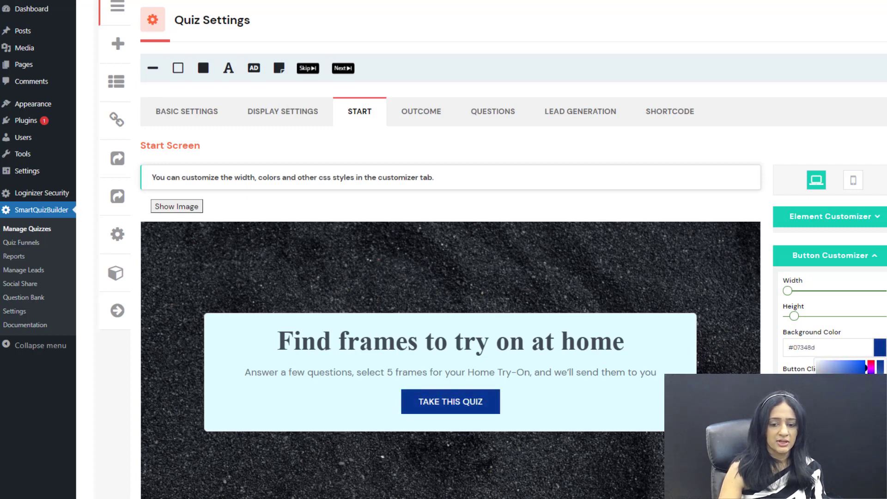
# Step: Switch to the OUTCOME tab and scroll through the Outcome 1 editor's product grid
pyautogui.click(428, 113)
pyautogui.scroll(-5, 722, 290)
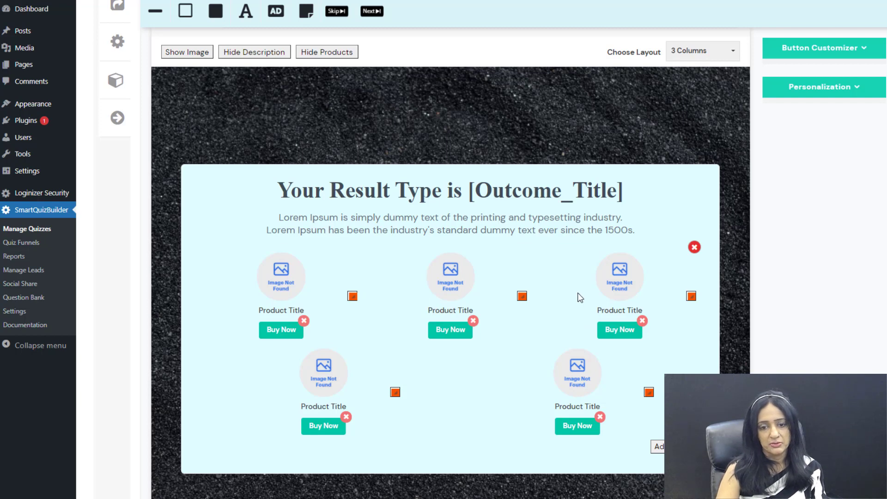
pyautogui.scroll(3, 357, 135)
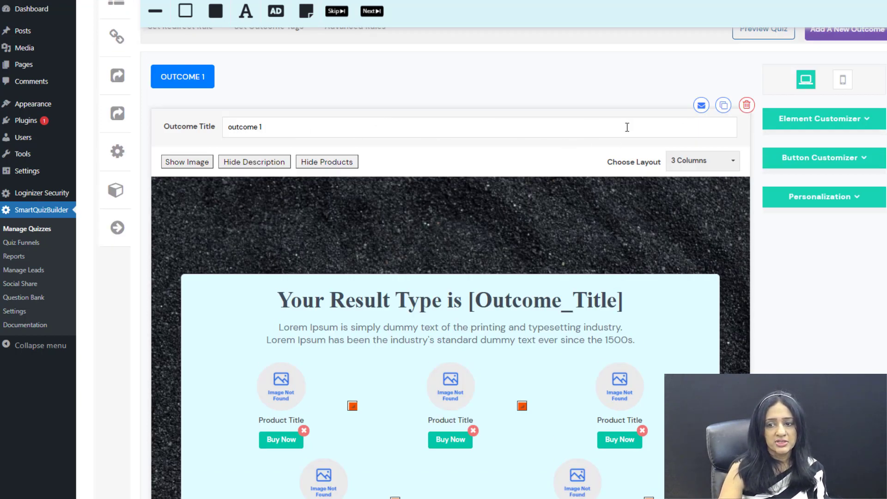
pyautogui.scroll(3, 627, 128)
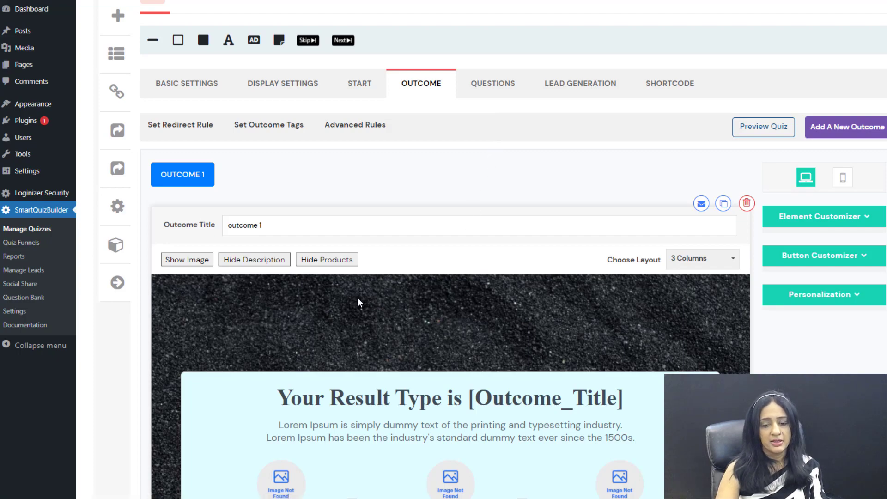
pyautogui.scroll(-3, 331, 300)
pyautogui.scroll(-1, 188, 185)
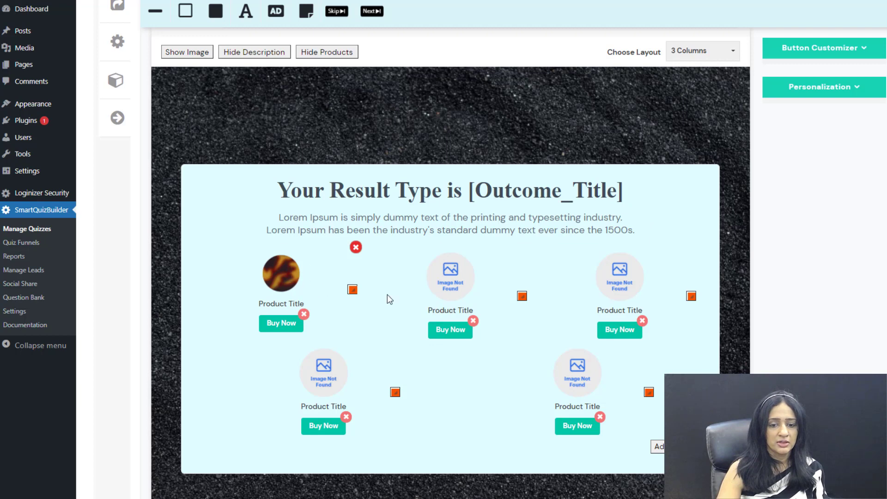
# Step: Give the second product the laptop photo as its image
pyautogui.click(446, 278)
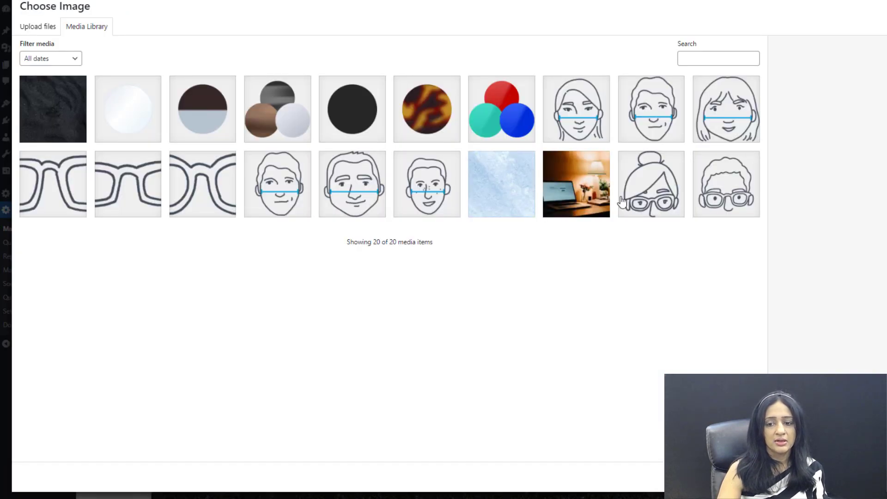
pyautogui.click(592, 196)
pyautogui.click(854, 480)
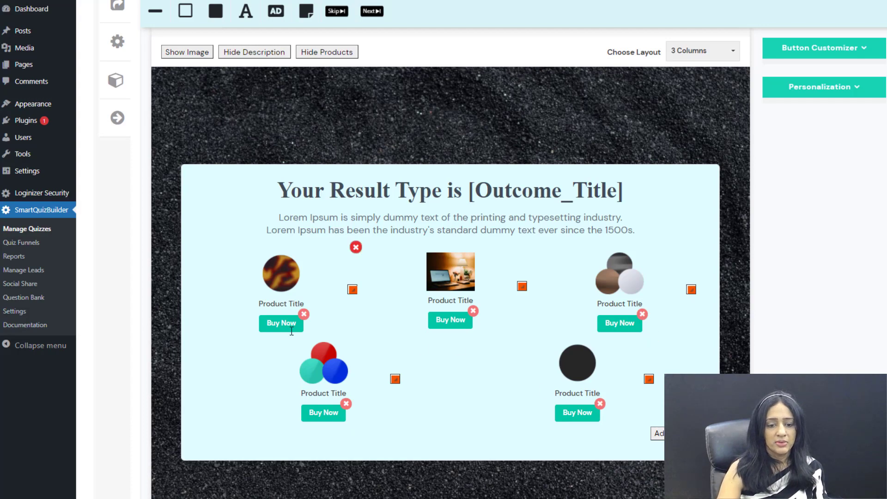
# Step: Open the link dialog for the first product's Buy Now button and cancel without adding a link
pyautogui.click(291, 325)
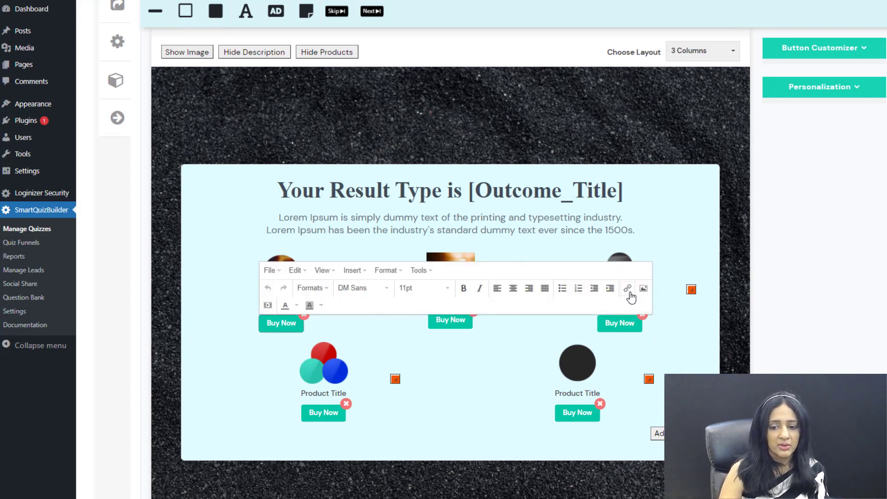
pyautogui.click(628, 288)
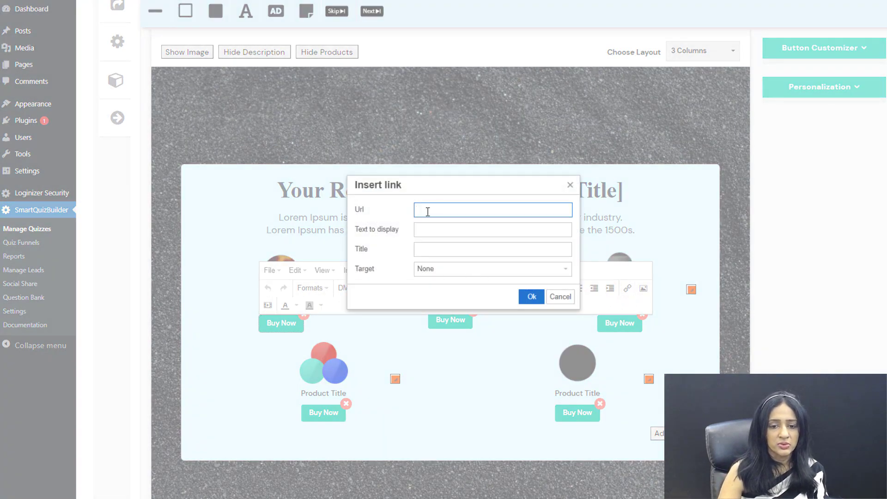
pyautogui.click(570, 185)
pyautogui.click(205, 337)
pyautogui.moveTo(247, 273)
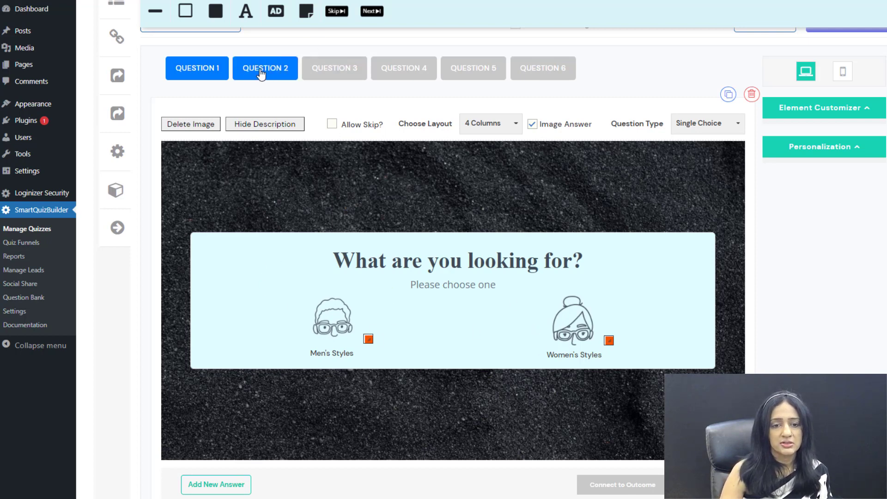
# Step: Check that Question 1 keeps the Single Choice type and the 4 Columns answer layout
pyautogui.click(689, 132)
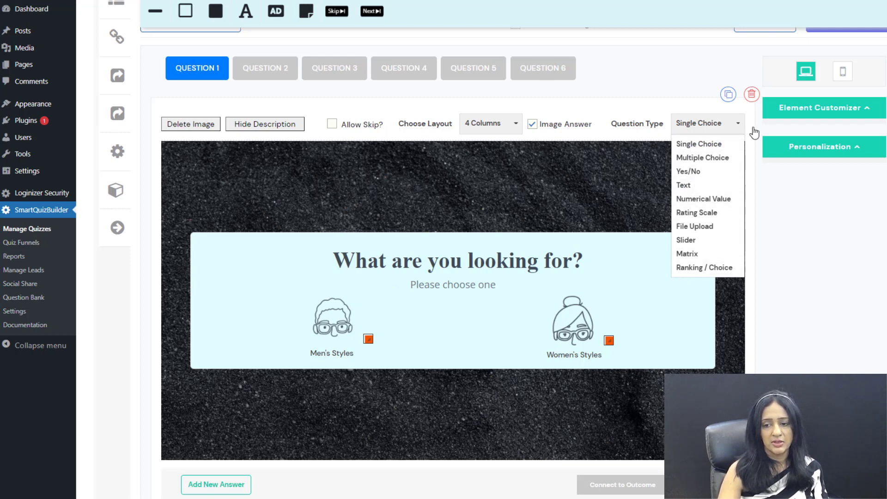
pyautogui.click(730, 126)
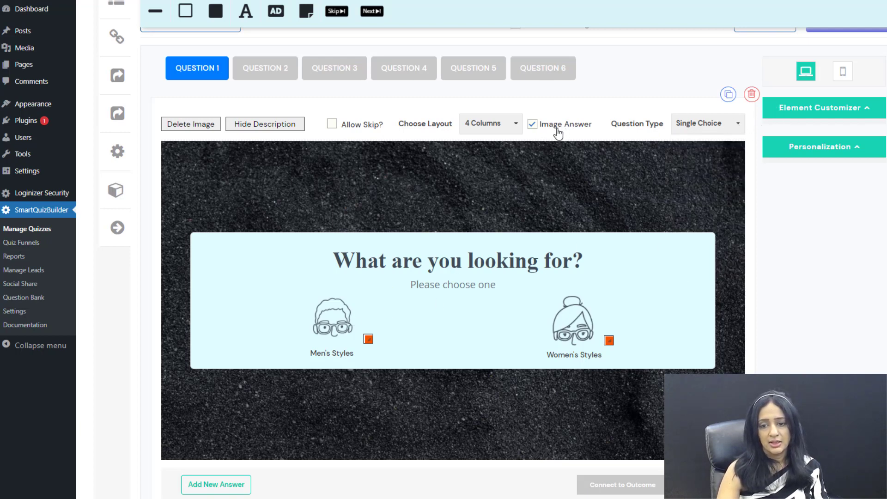
pyautogui.moveTo(338, 322)
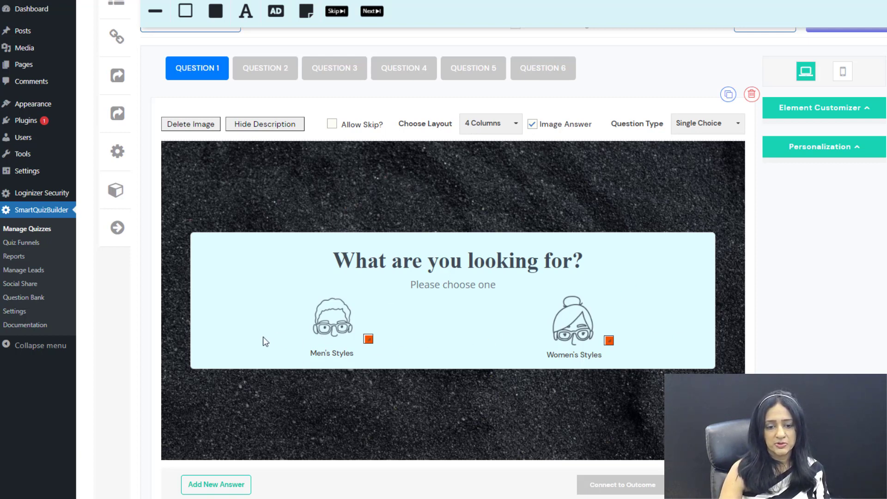
pyautogui.click(484, 130)
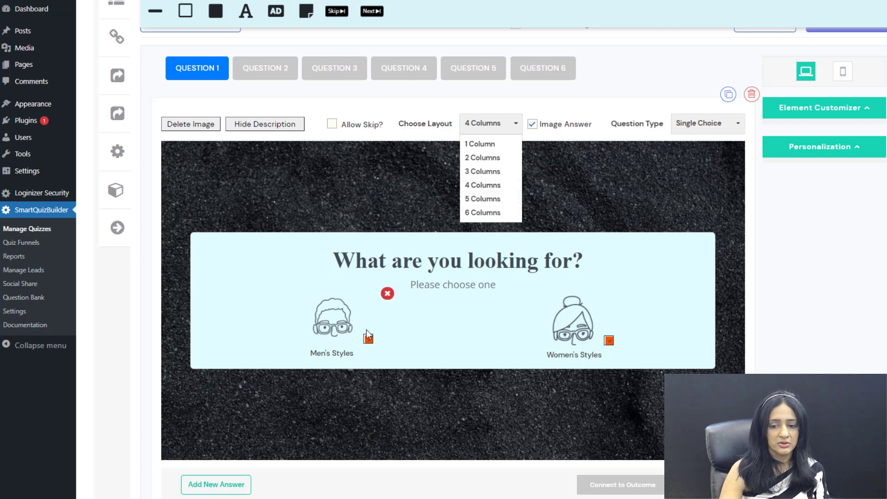
pyautogui.click(510, 124)
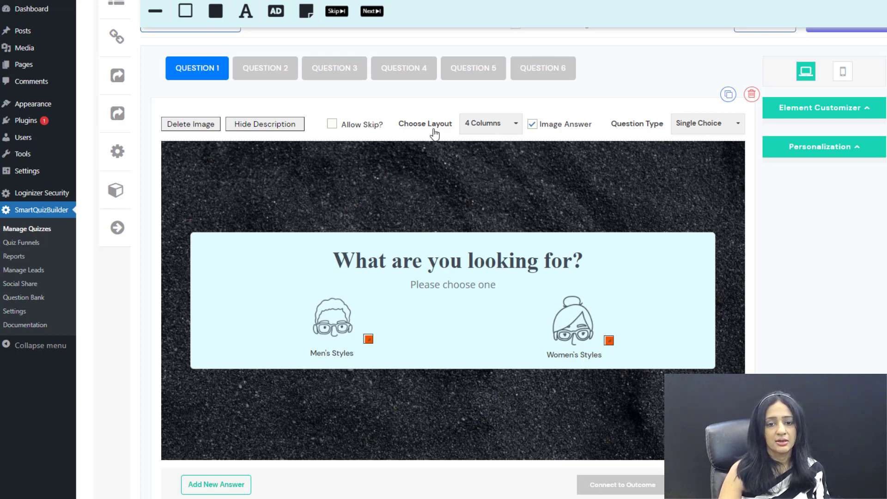
# Step: Try the Allow Skip? option, turn it back off, and save the first question
pyautogui.click(332, 124)
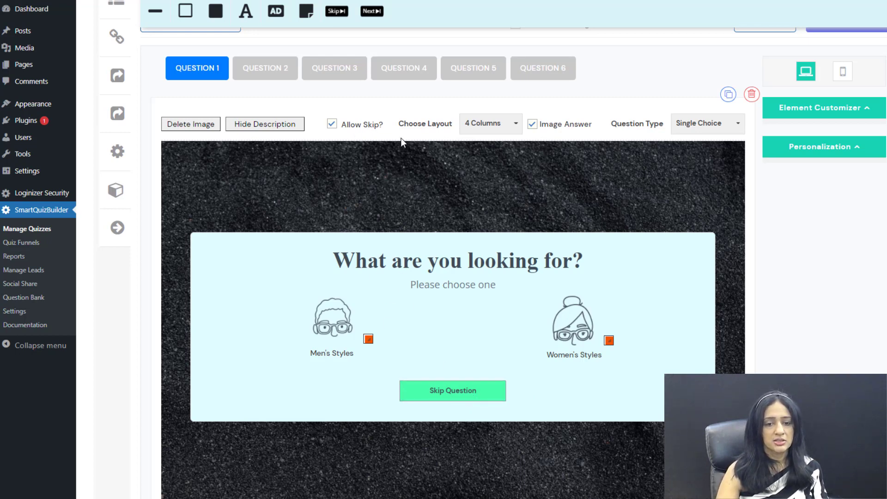
pyautogui.click(342, 15)
pyautogui.click(553, 26)
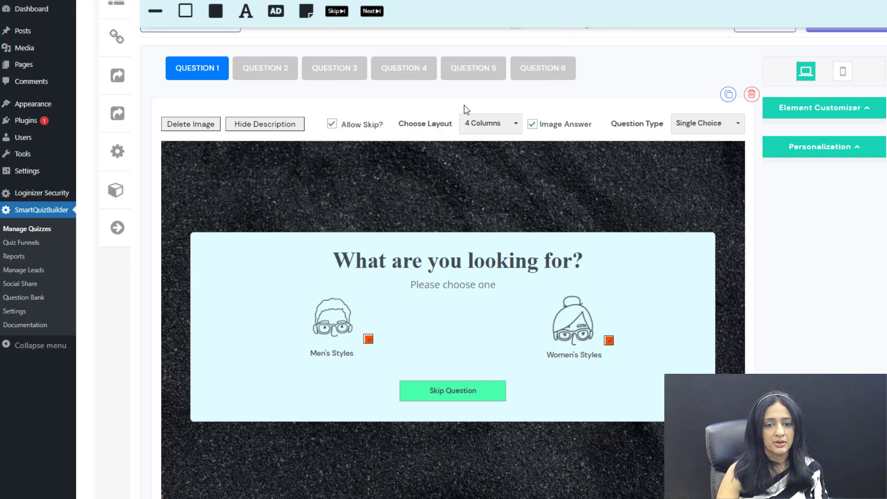
pyautogui.click(331, 124)
pyautogui.scroll(-2, 591, 234)
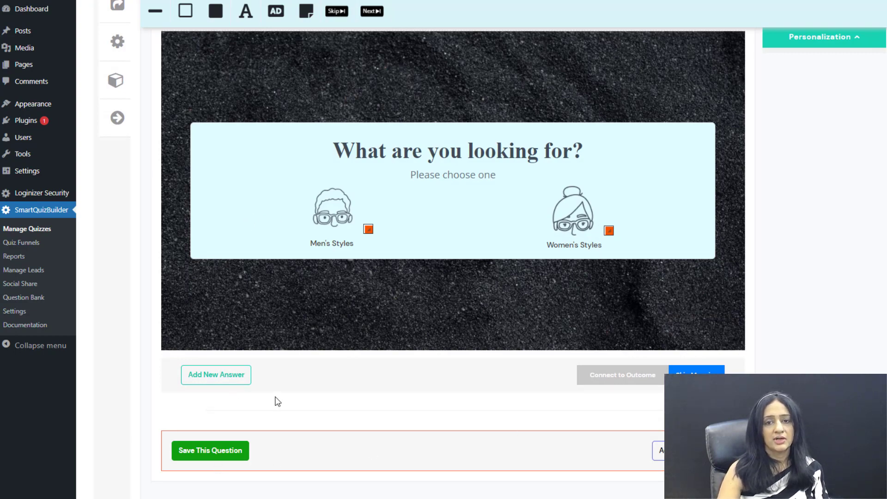
pyautogui.scroll(-1, 379, 391)
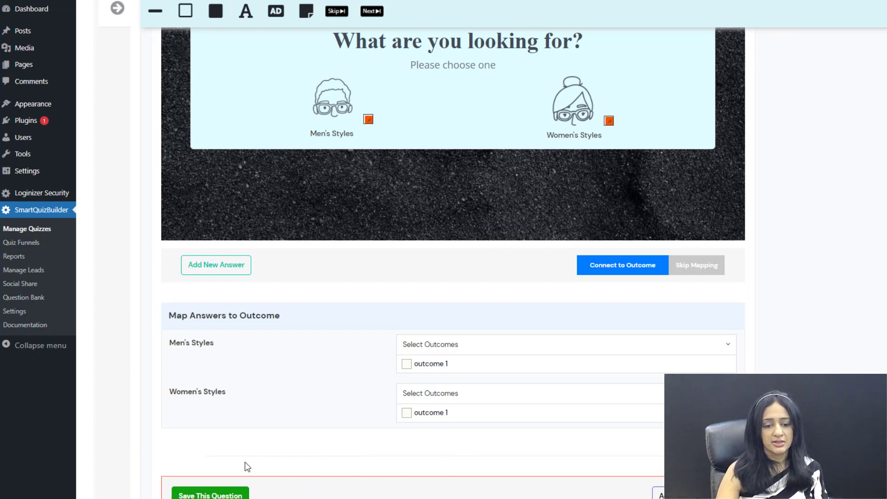
pyautogui.click(224, 495)
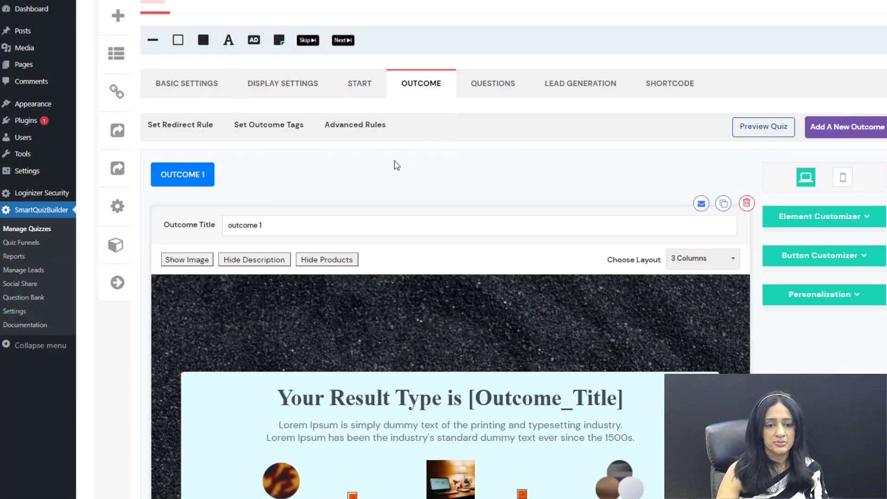
# Step: Retitle the first outcome to 'Men's style'
pyautogui.scroll(-2, 296, 152)
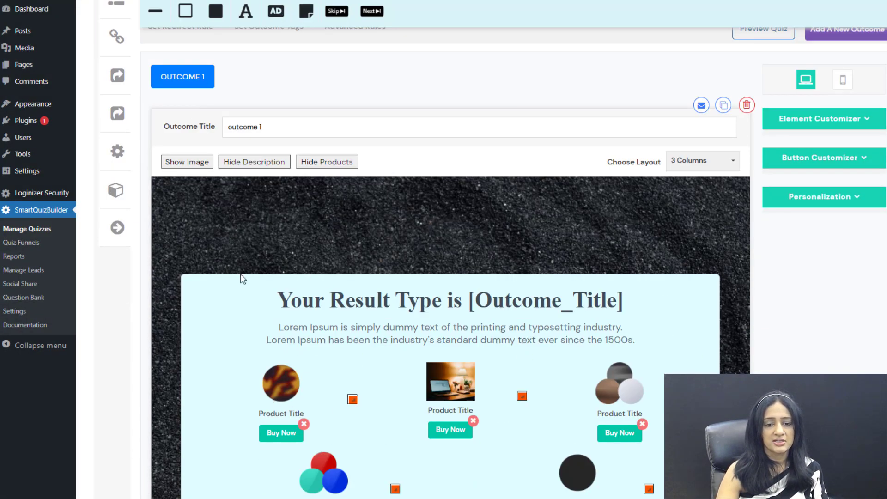
pyautogui.moveTo(290, 127); pyautogui.dragTo(123, 126)
pyautogui.write("Men's style")
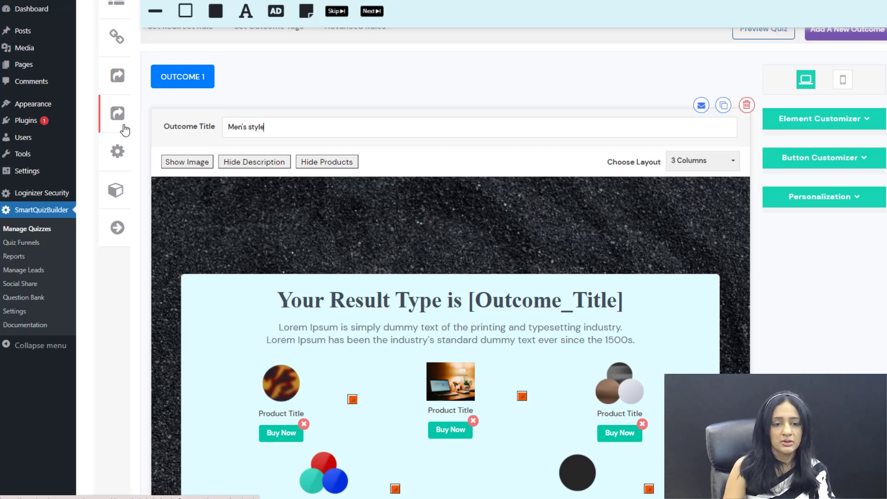
# Step: Clone it as Outcome 2 titled 'Women's style', then return to Outcome 1
pyautogui.click(724, 106)
pyautogui.write("Women's style")
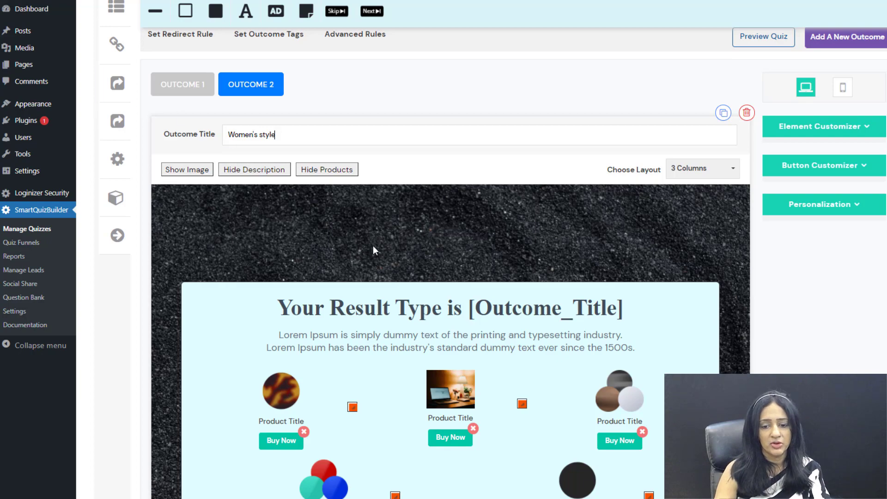
pyautogui.scroll(2, 621, 237)
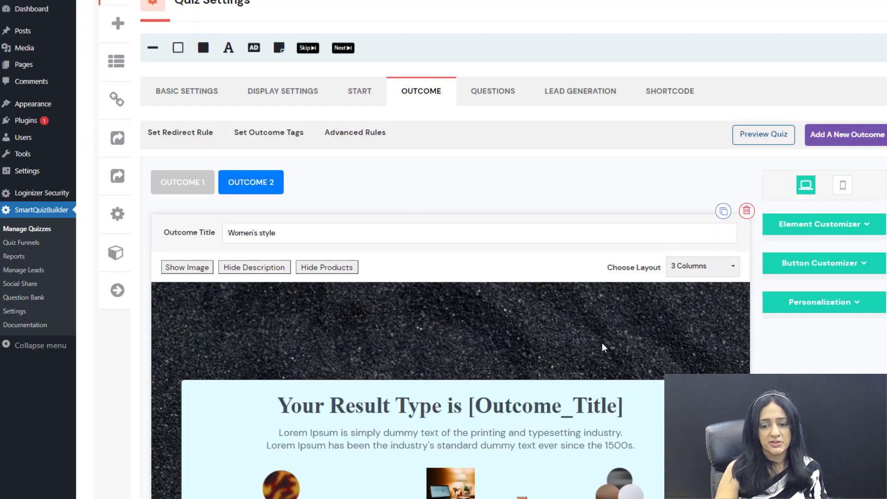
pyautogui.scroll(-3, 602, 343)
pyautogui.scroll(-1, 428, 282)
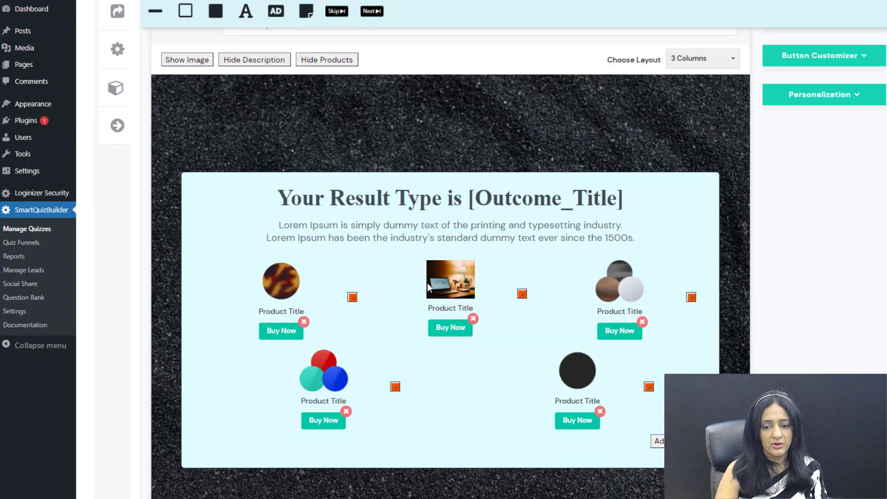
pyautogui.scroll(2, 284, 245)
pyautogui.click(196, 89)
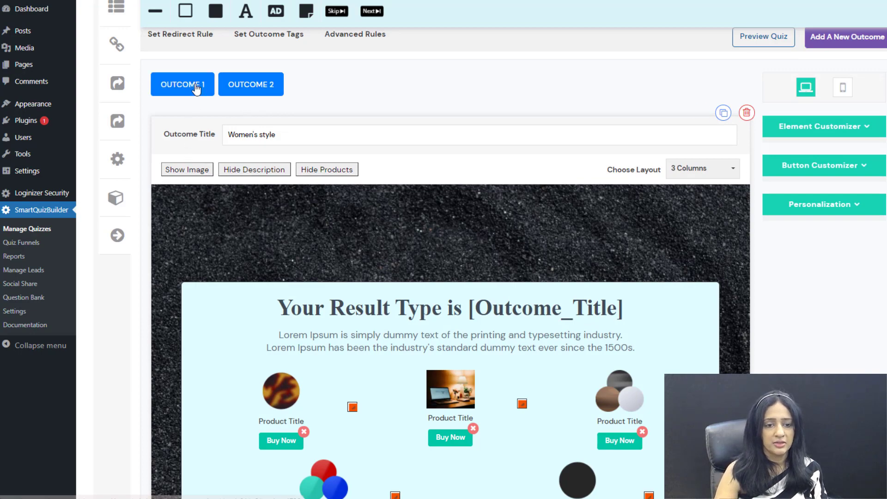
pyautogui.scroll(3, 328, 248)
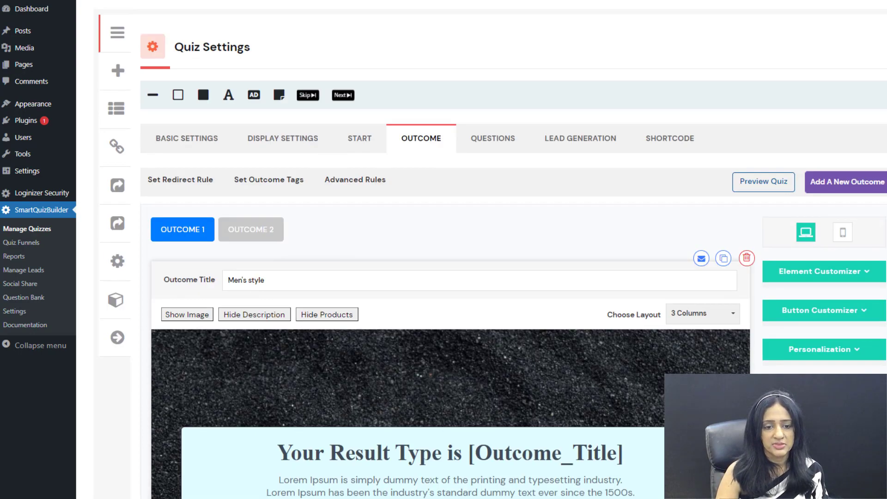
pyautogui.scroll(-8, 339, 243)
# Step: Save the outcomes and map the Men's Styles answer to the Men's style outcome
pyautogui.click(660, 418)
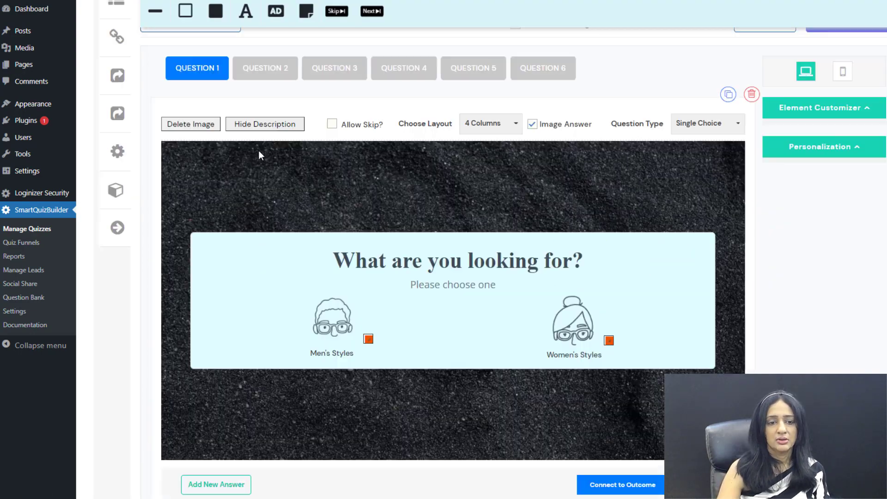
pyautogui.scroll(-6, 810, 313)
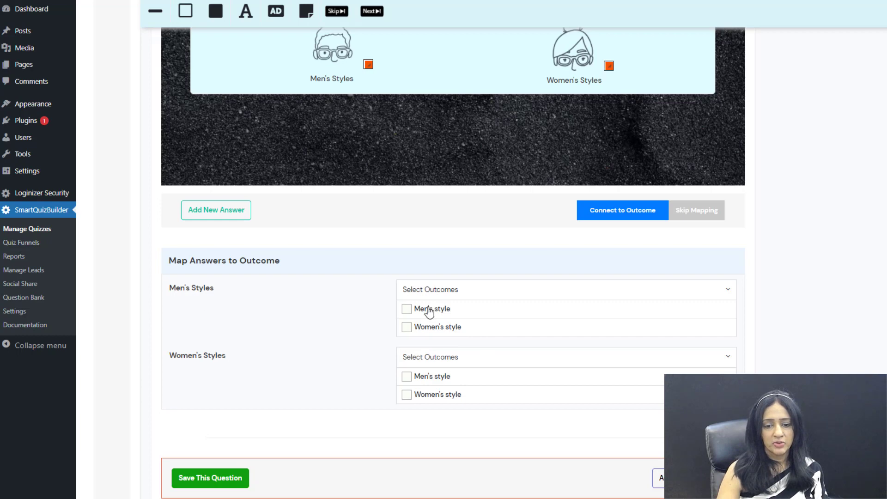
pyautogui.click(406, 309)
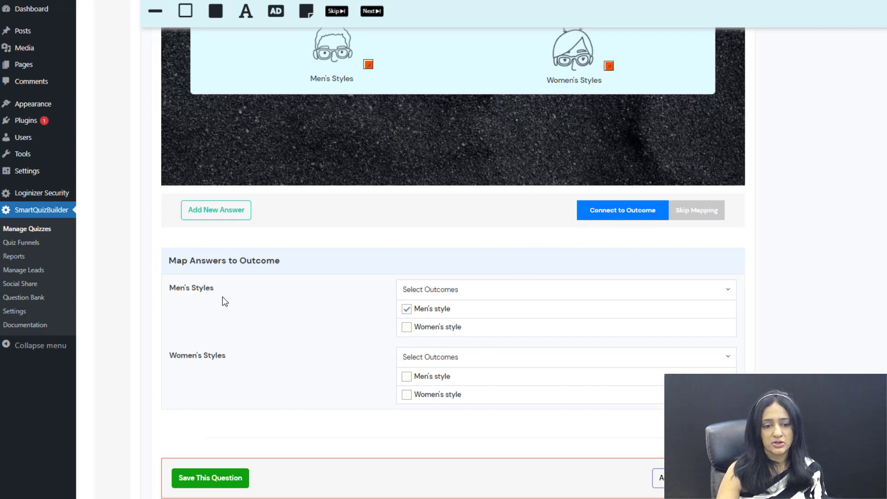
# Step: Keep answer-to-outcome mapping on, save Question 1, and go to Question 2
pyautogui.click(694, 212)
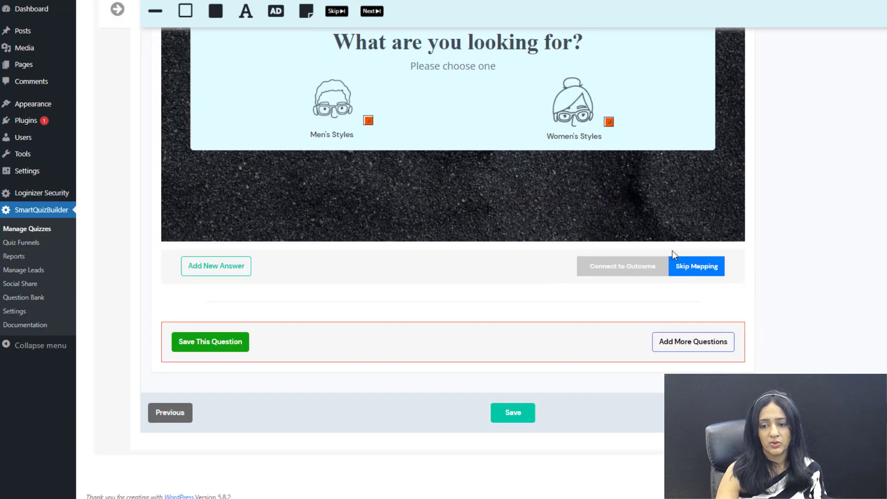
pyautogui.click(642, 275)
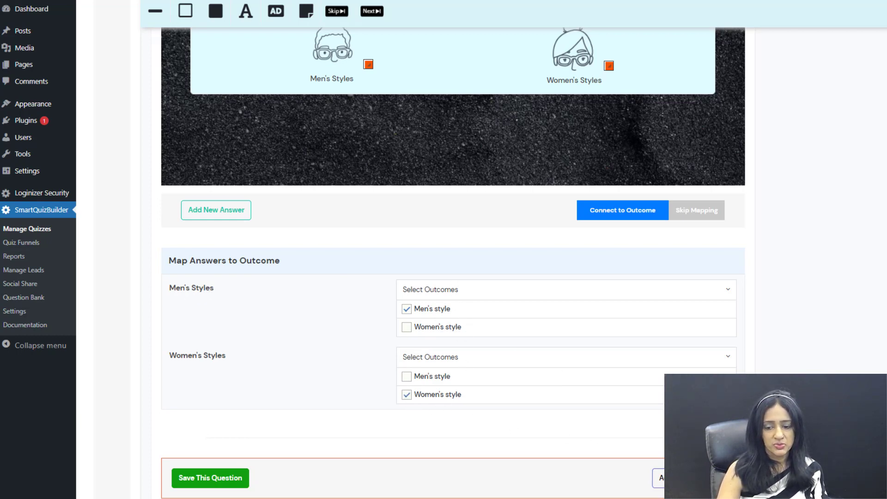
pyautogui.click(226, 482)
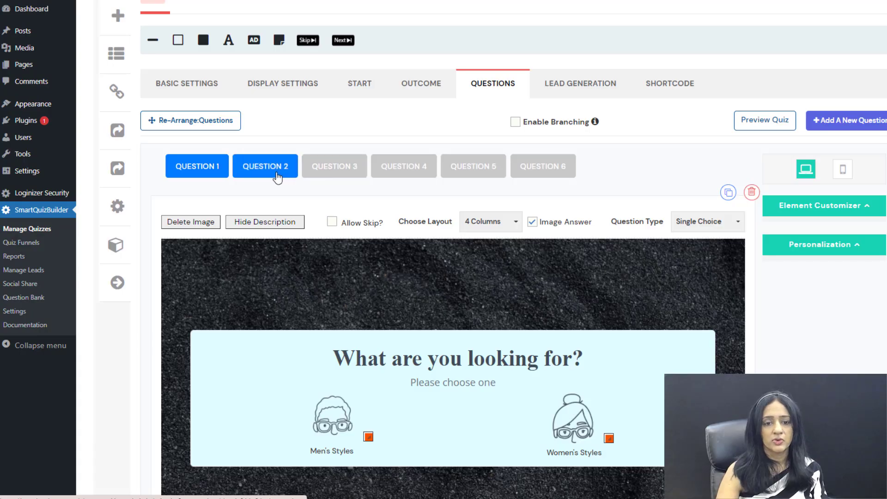
pyautogui.click(277, 176)
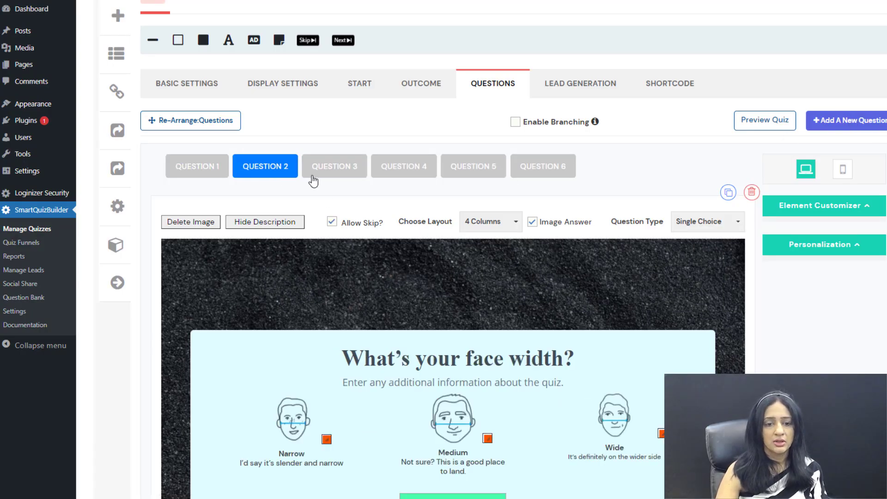
# Step: Open the 'I'm not sure. Skip it.' button text for editing and leave it unchanged
pyautogui.scroll(-3, 383, 209)
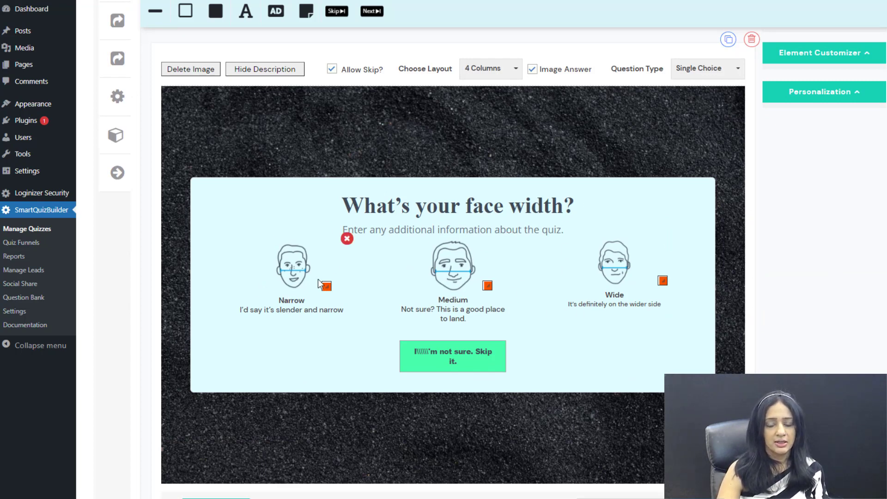
pyautogui.click(422, 358)
pyautogui.click(445, 437)
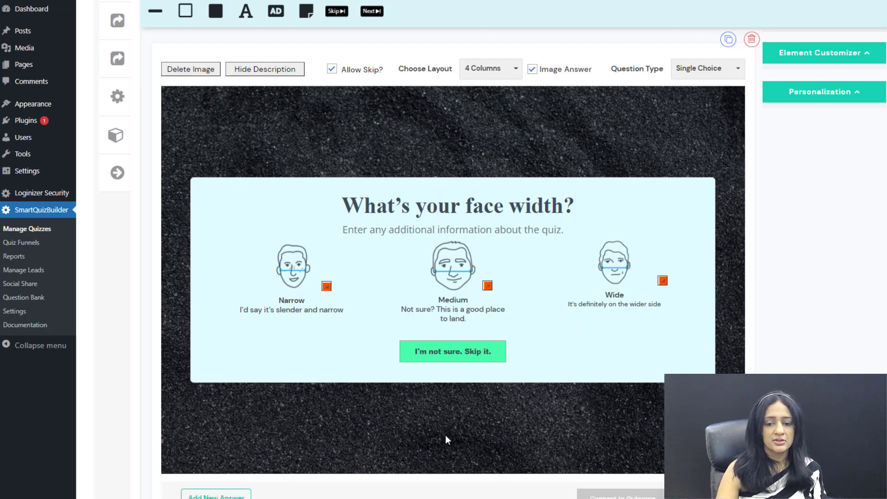
pyautogui.click(492, 352)
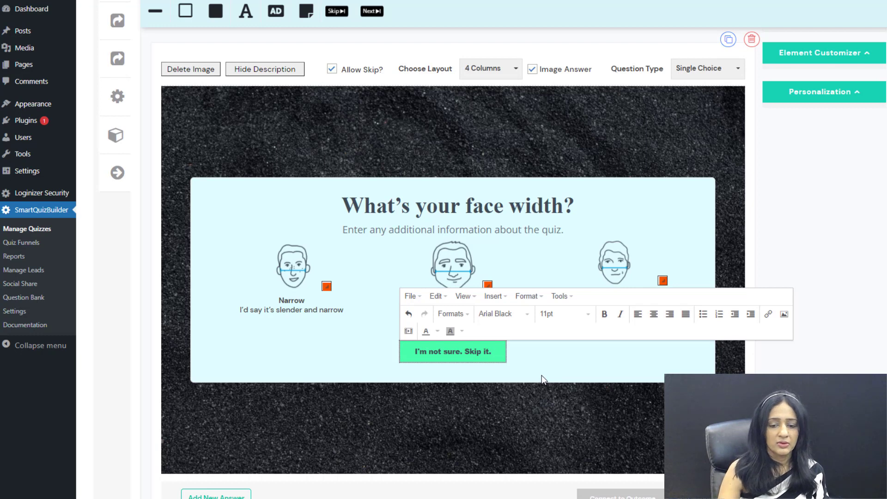
pyautogui.click(587, 435)
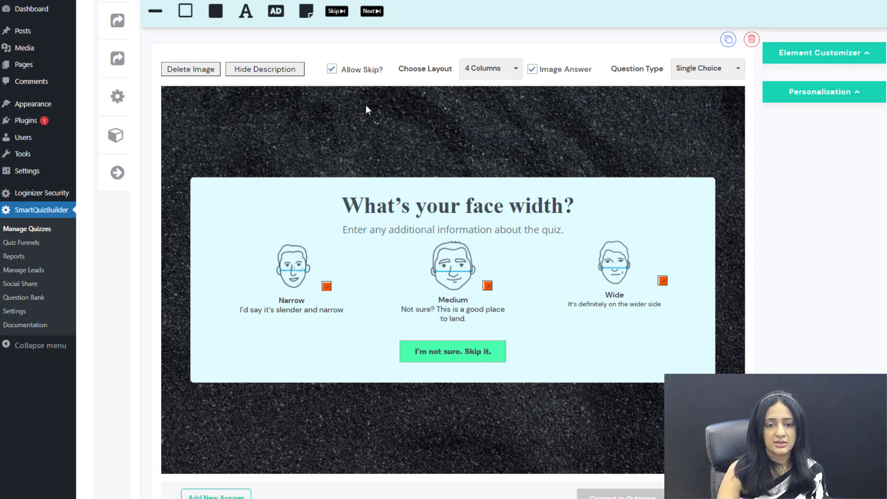
# Step: Set the skip button's background colour to blue #223cda
pyautogui.click(338, 13)
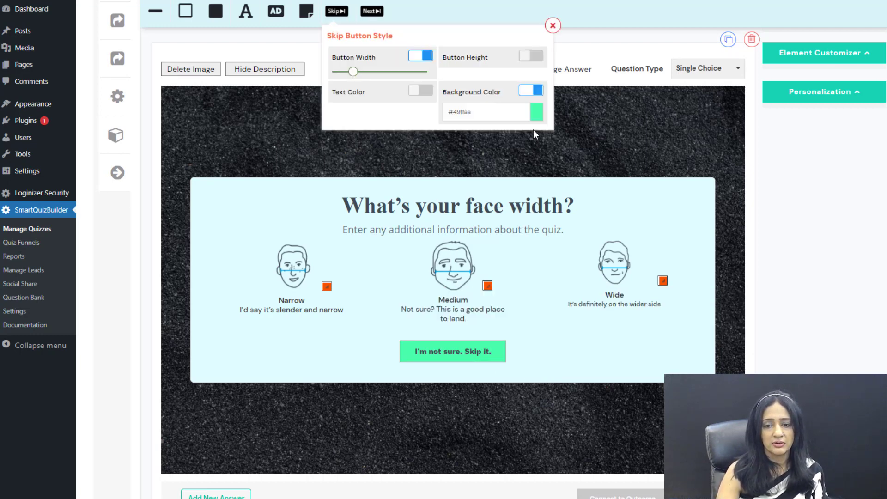
pyautogui.click(536, 115)
pyautogui.click(527, 153)
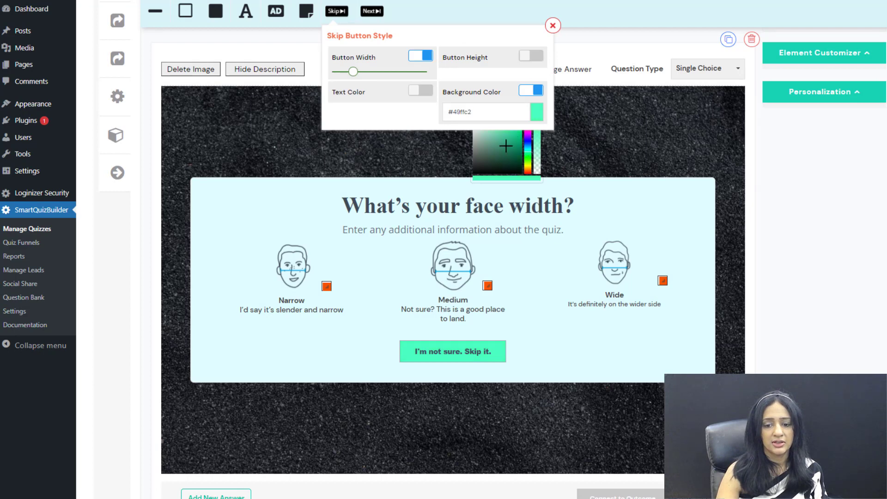
pyautogui.moveTo(527, 153); pyautogui.dragTo(527, 147)
pyautogui.click(514, 137)
pyautogui.click(463, 447)
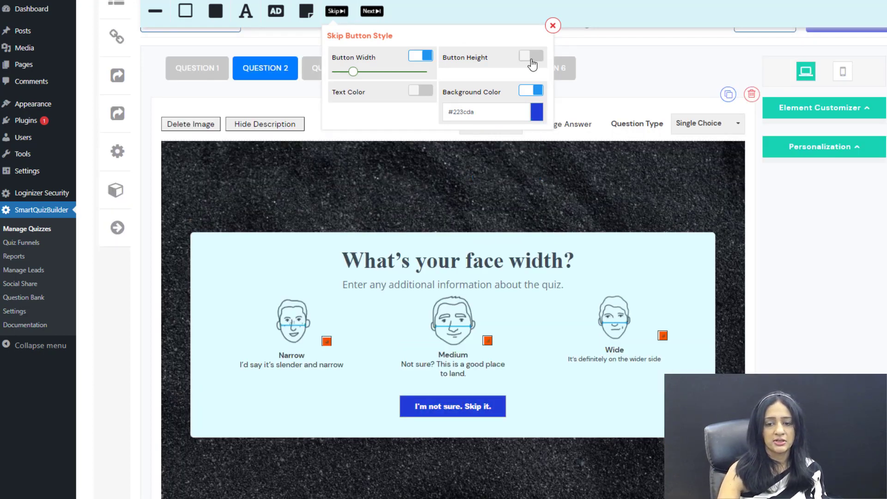
# Step: Tick Men's style under Question 2's Narrow, Medium and Wide answers
pyautogui.scroll(-6, 692, 296)
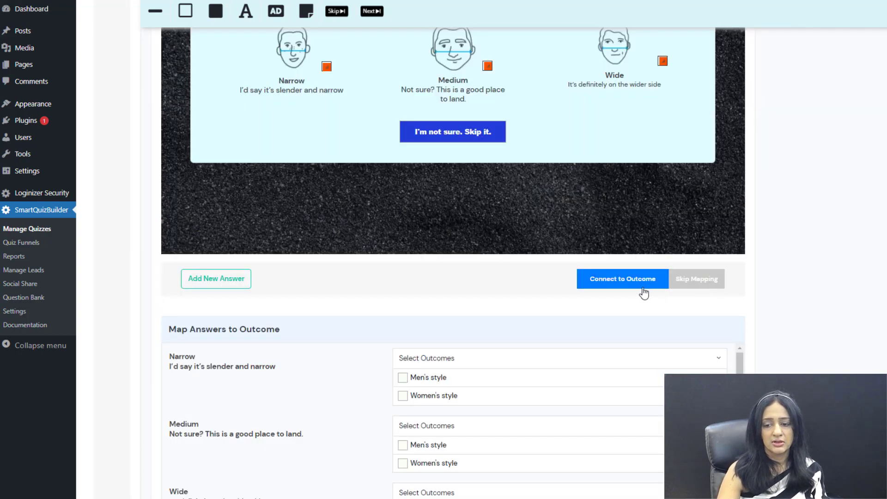
pyautogui.scroll(-1, 224, 329)
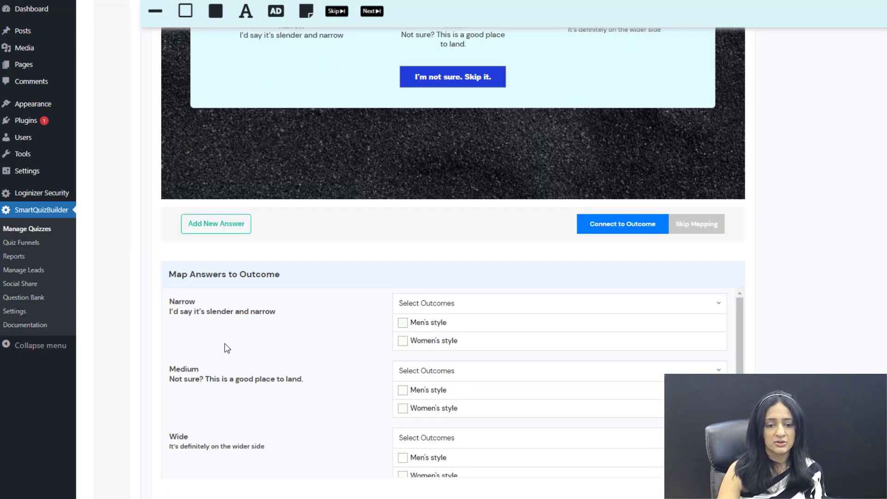
pyautogui.click(403, 322)
pyautogui.click(403, 390)
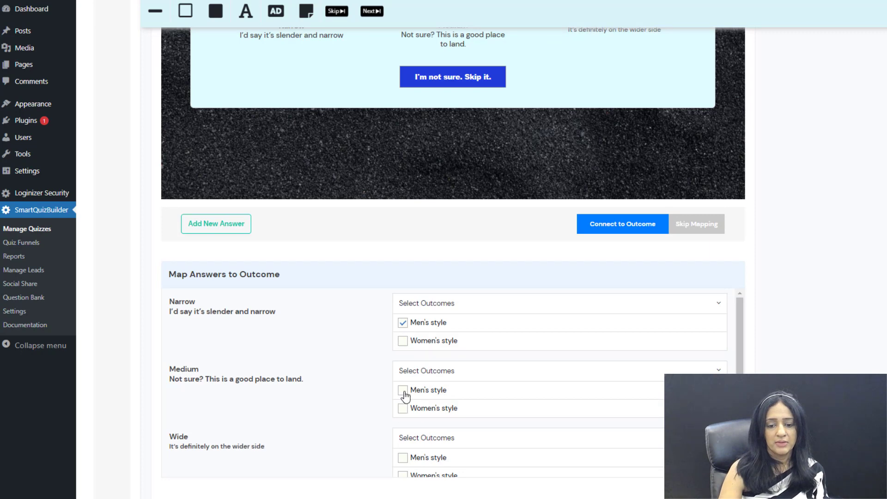
pyautogui.click(403, 459)
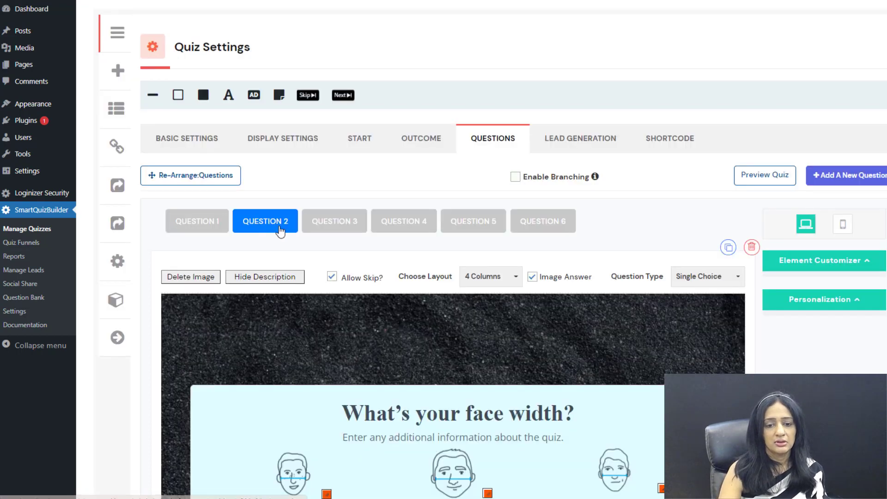
# Step: Move past Question 3 to Question 4, the women's face-width question
pyautogui.click(332, 220)
pyautogui.scroll(-3, 298, 318)
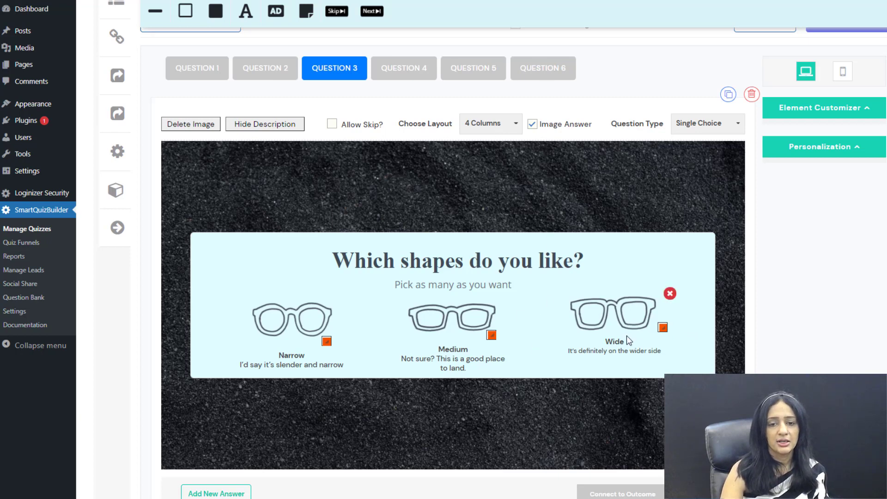
pyautogui.click(426, 78)
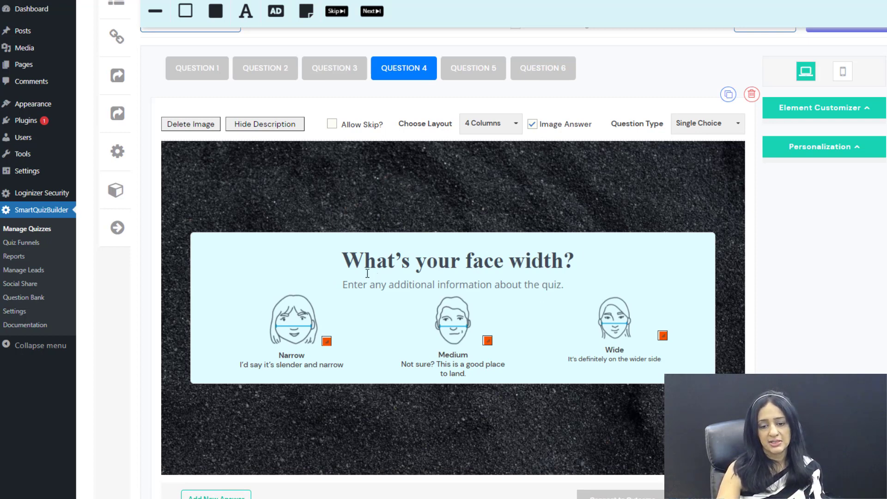
pyautogui.scroll(-4, 368, 273)
# Step: Tick Women's style under its Narrow, Medium and Wide answers
pyautogui.click(403, 438)
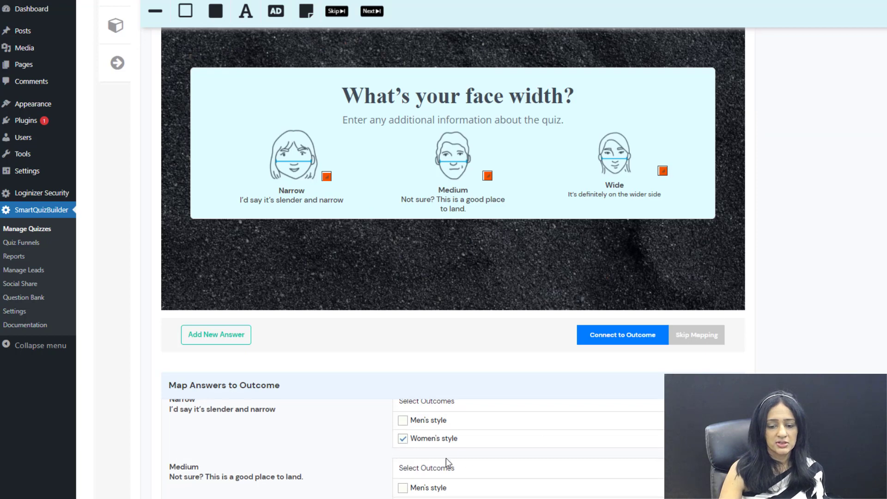
pyautogui.scroll(-2, 445, 458)
pyautogui.click(404, 397)
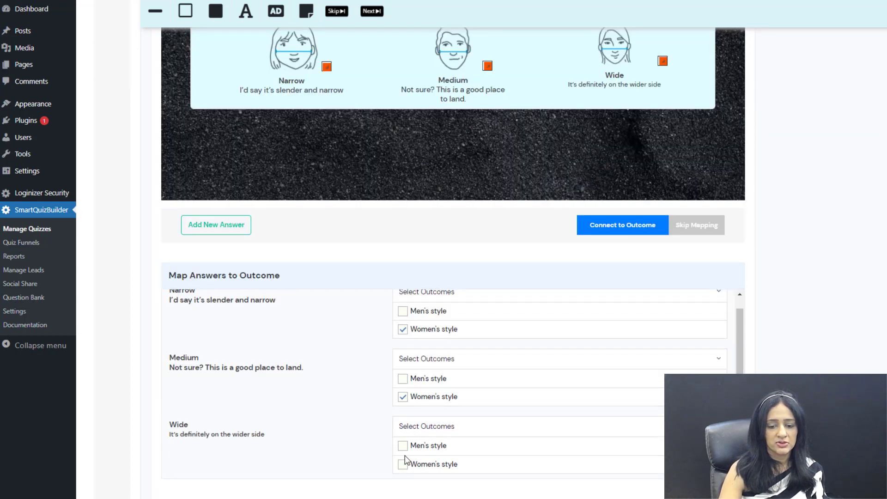
pyautogui.click(404, 463)
pyautogui.scroll(-3, 600, 451)
pyautogui.scroll(10, 740, 325)
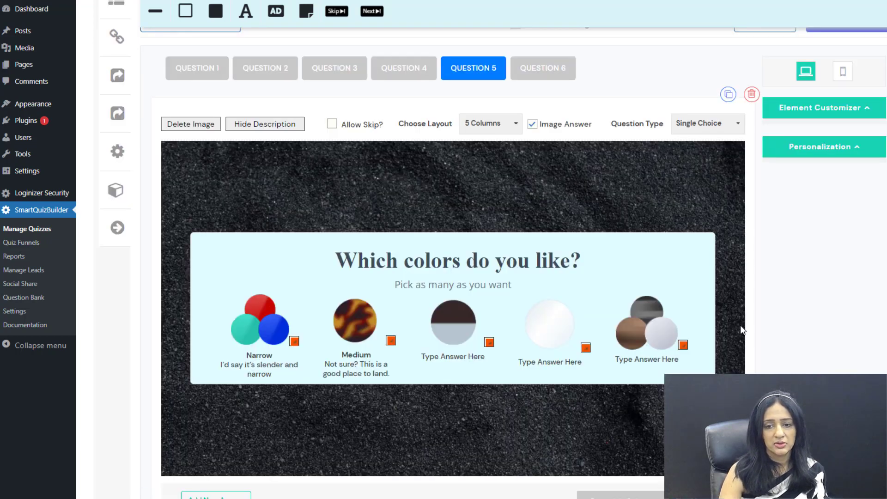
pyautogui.scroll(2, 354, 213)
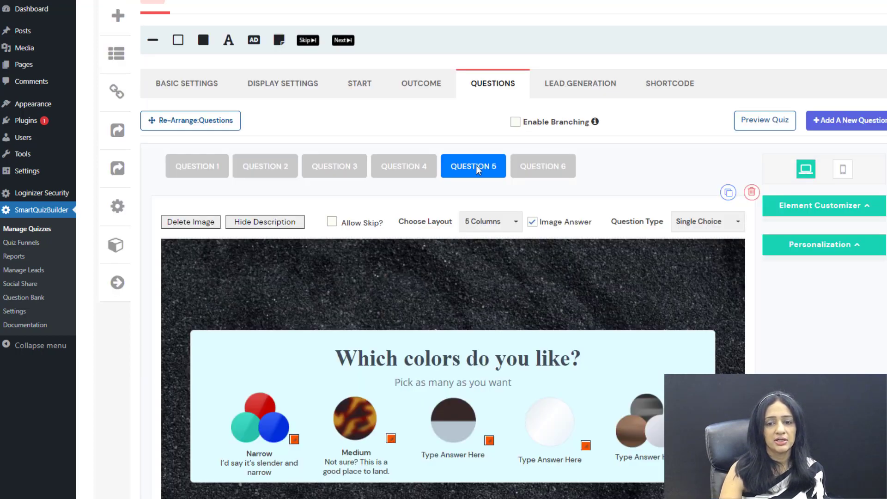
# Step: Tick Enable Branching, then delete the placeholder Question 6 and confirm 'Yes, Delete!'
pyautogui.click(515, 122)
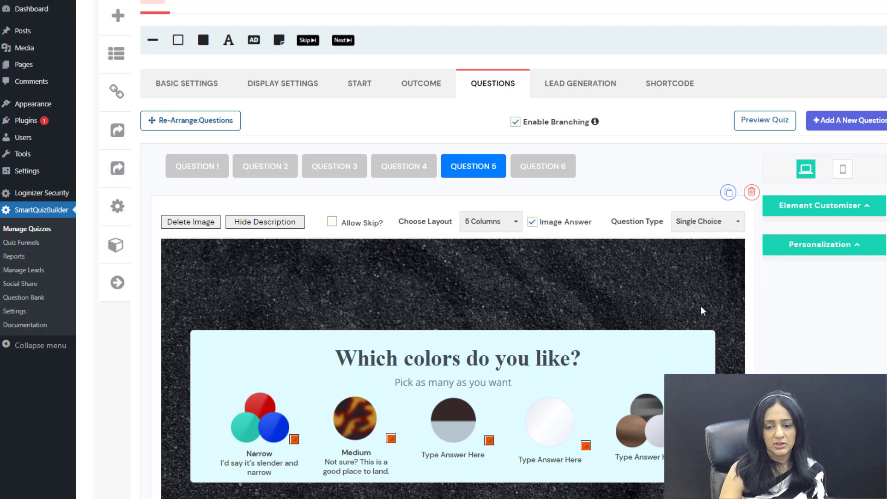
pyautogui.click(572, 175)
pyautogui.scroll(-2, 687, 303)
pyautogui.scroll(-1, 686, 302)
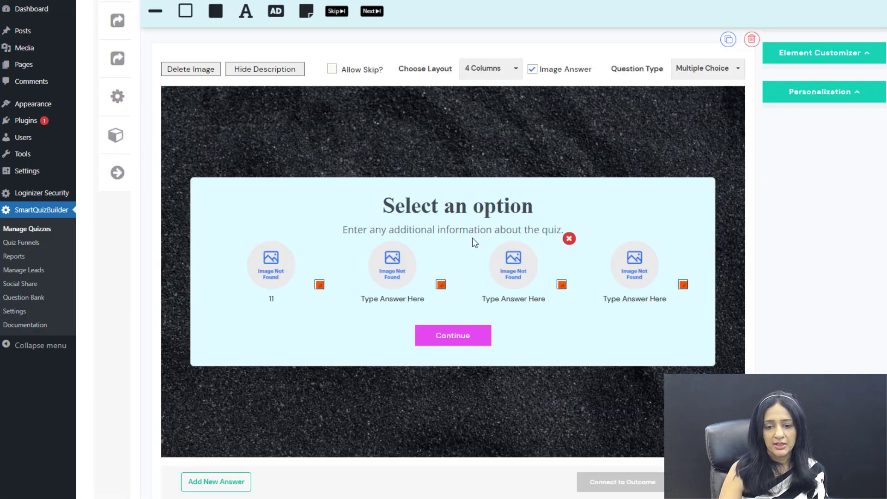
pyautogui.scroll(3, 571, 263)
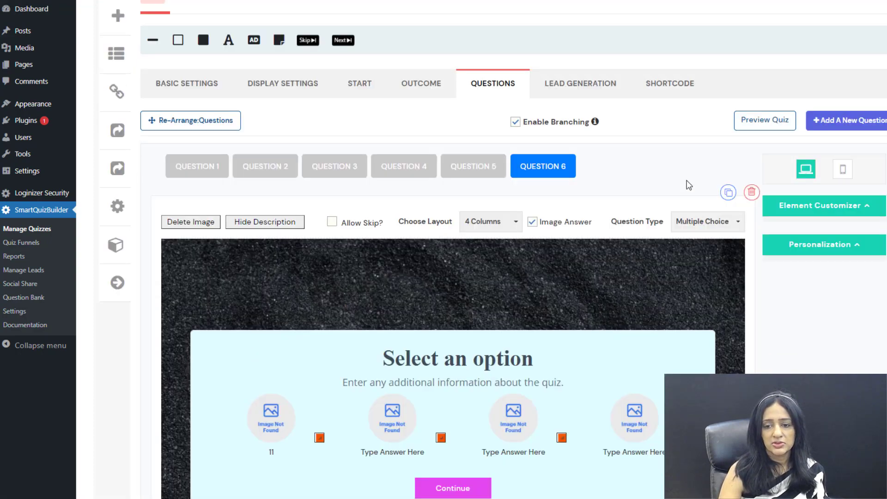
pyautogui.click(751, 192)
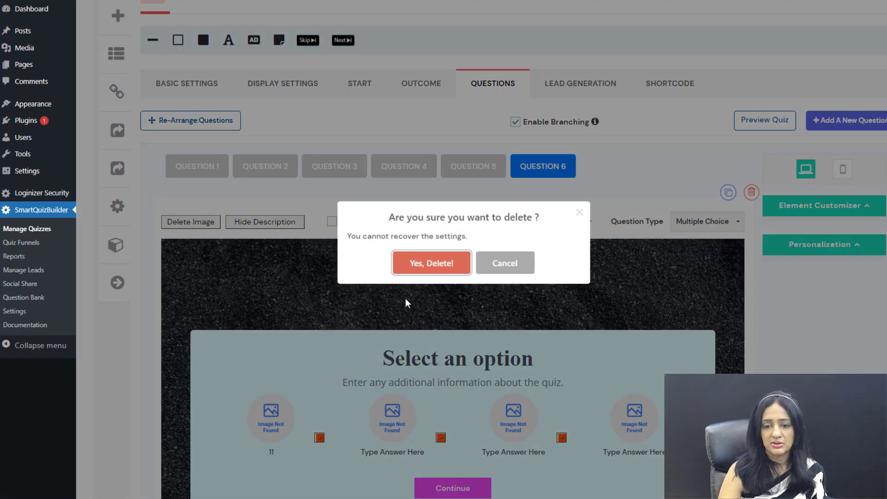
pyautogui.click(432, 261)
# Step: Open the Lead Generation settings and expand the custom fields information
pyautogui.click(581, 140)
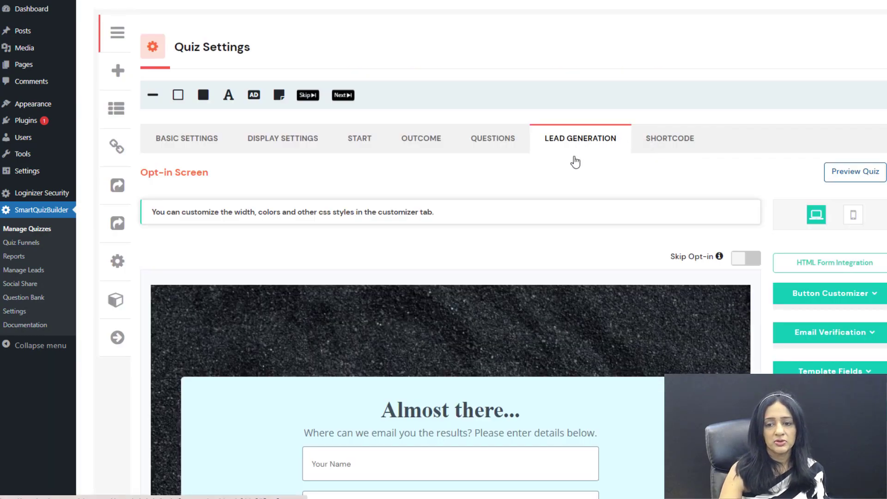
pyautogui.scroll(-4, 267, 326)
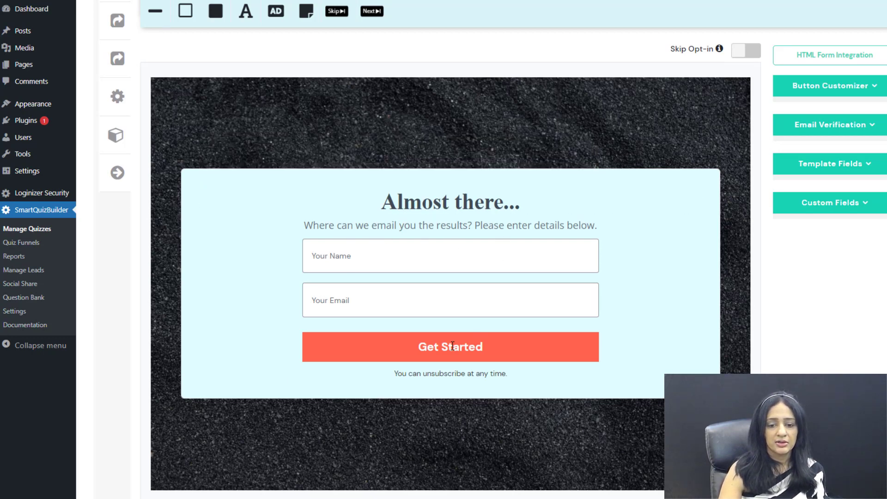
pyautogui.click(832, 204)
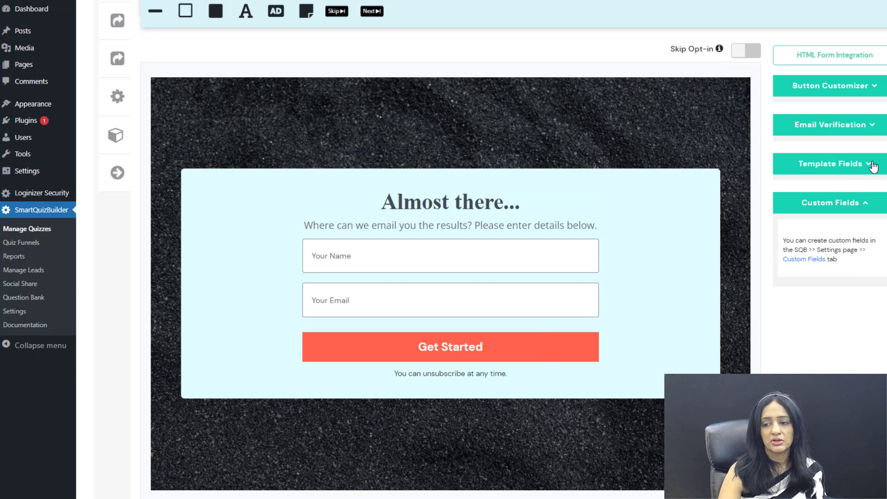
# Step: Set the Get Started button background to purple #a92aa9 in Button Customizer
pyautogui.click(862, 87)
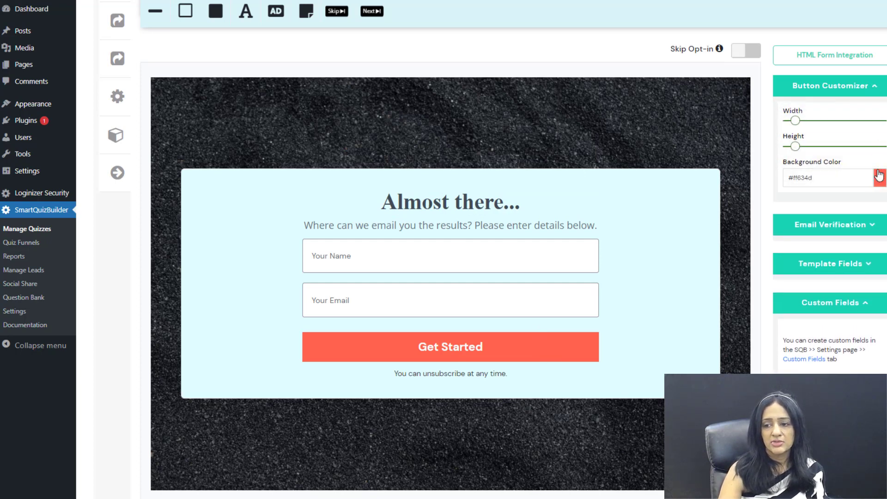
pyautogui.click(879, 177)
pyautogui.moveTo(871, 205); pyautogui.dragTo(872, 197)
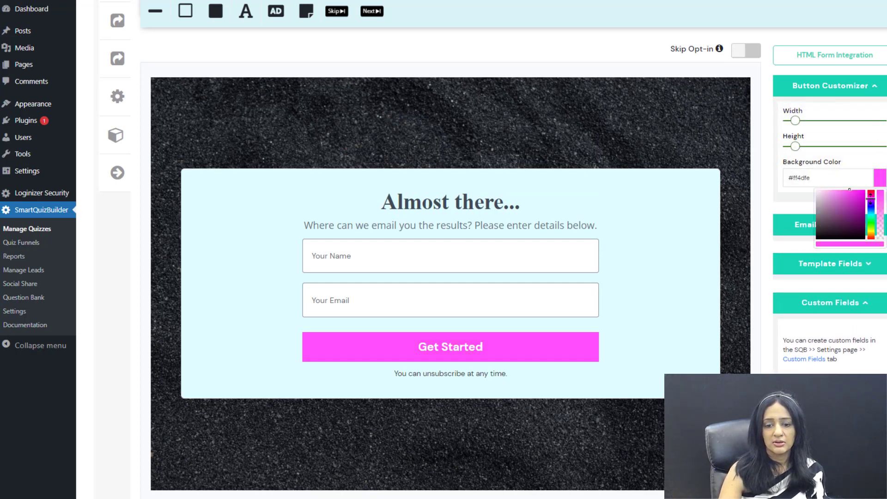
pyautogui.click(850, 208)
pyautogui.click(720, 320)
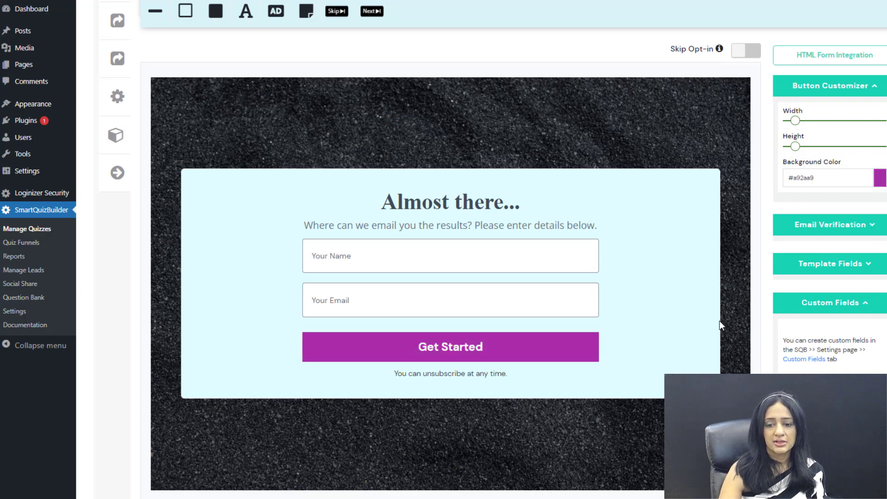
pyautogui.scroll(5, 734, 305)
pyautogui.scroll(-8, 742, 318)
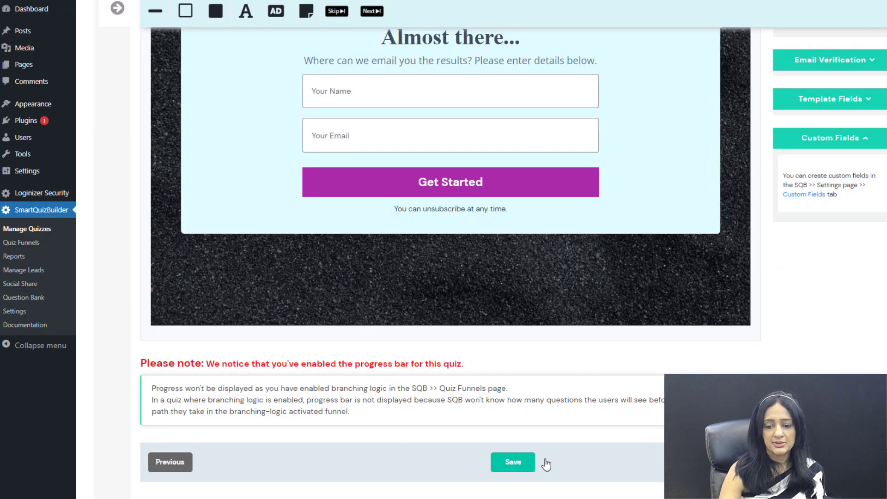
# Step: Save the quiz settings, select its shortcode, view and close the embed code, then open Quiz Funnels
pyautogui.click(512, 462)
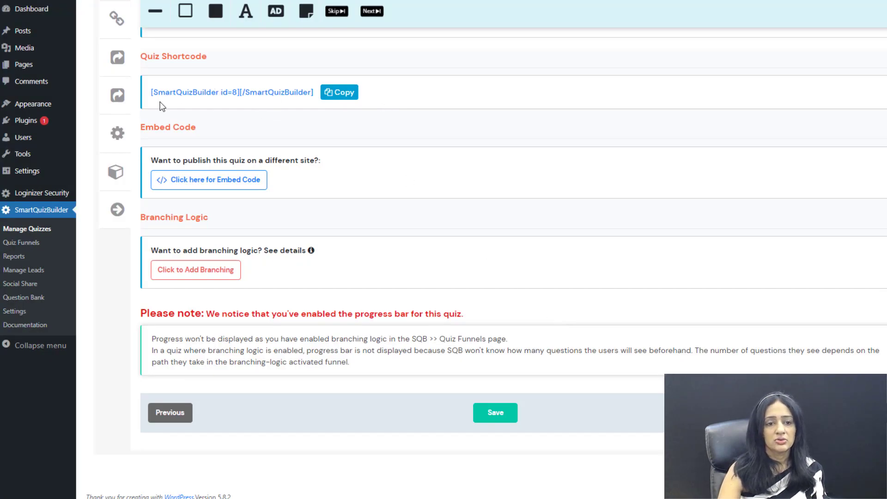
pyautogui.moveTo(151, 96); pyautogui.dragTo(315, 95)
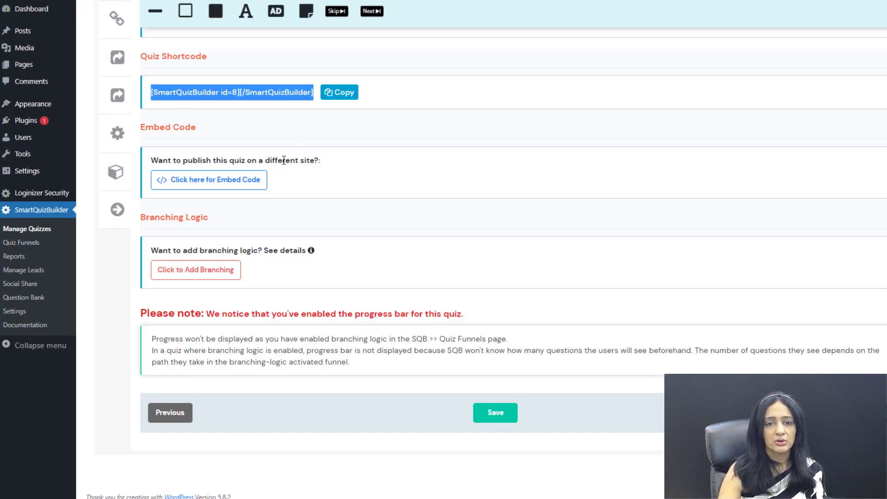
pyautogui.click(229, 183)
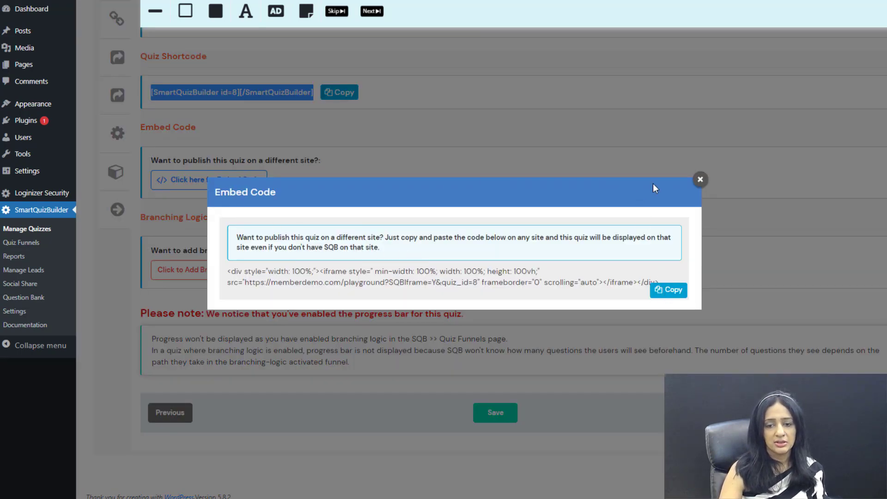
pyautogui.click(700, 180)
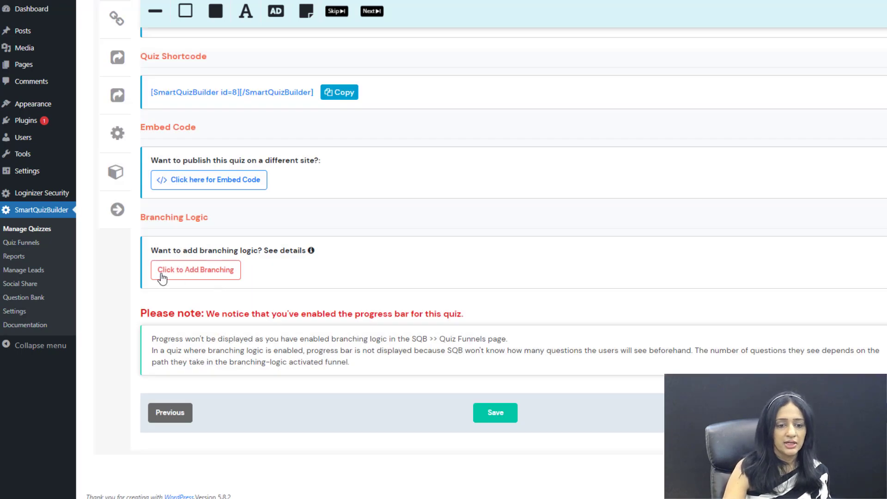
pyautogui.click(30, 248)
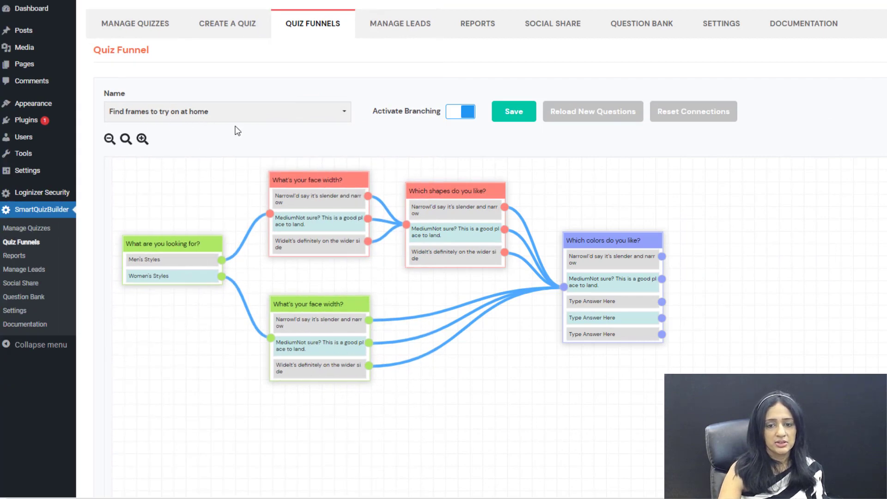
# Step: Rearrange the funnel nodes, spreading out the face-width, shapes and colors question boxes
pyautogui.moveTo(636, 295); pyautogui.dragTo(751, 268)
pyautogui.moveTo(441, 241); pyautogui.dragTo(489, 226)
pyautogui.moveTo(297, 327); pyautogui.dragTo(332, 342)
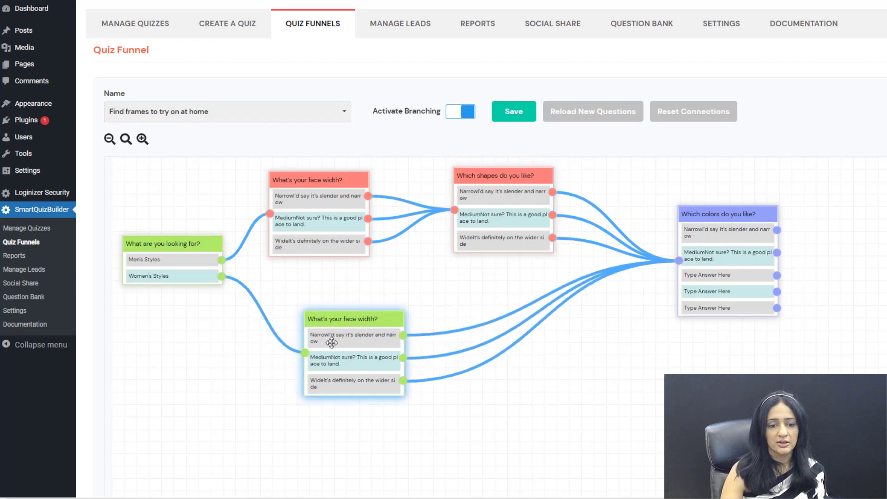
pyautogui.moveTo(152, 258); pyautogui.dragTo(149, 279)
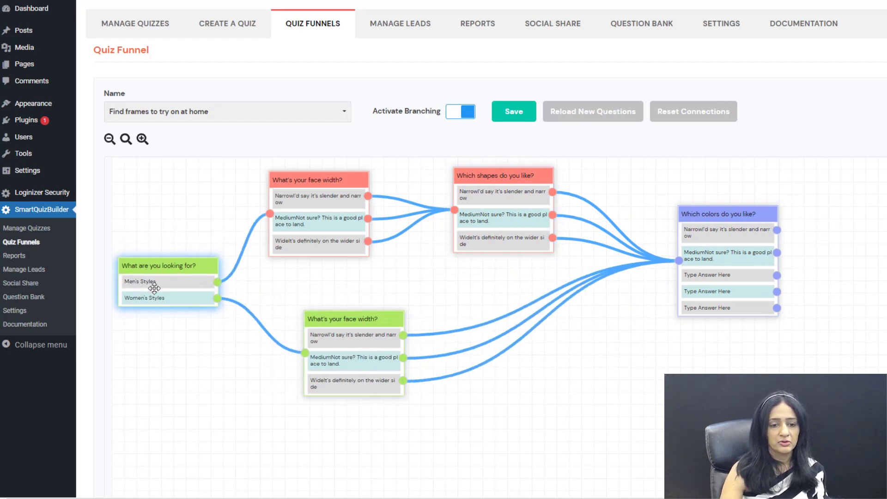
pyautogui.moveTo(321, 194); pyautogui.dragTo(338, 182)
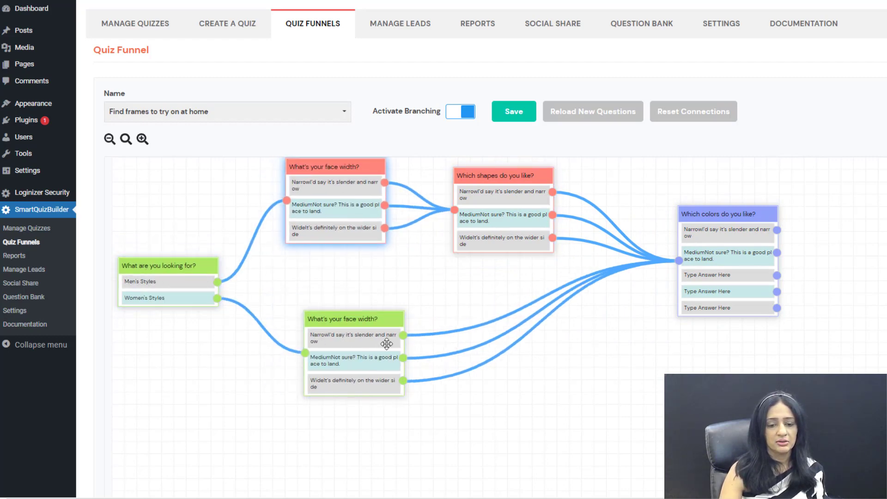
pyautogui.moveTo(376, 356); pyautogui.dragTo(351, 360)
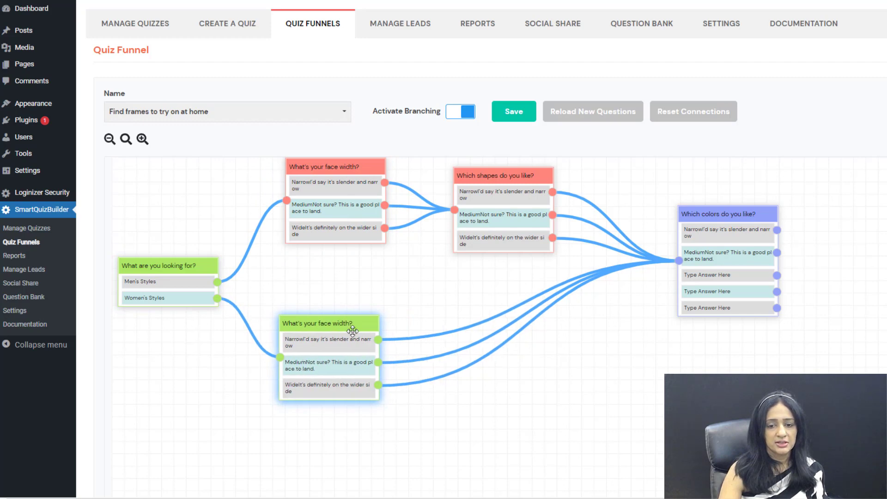
pyautogui.moveTo(498, 176); pyautogui.dragTo(489, 173)
pyautogui.moveTo(695, 239); pyautogui.dragTo(693, 278)
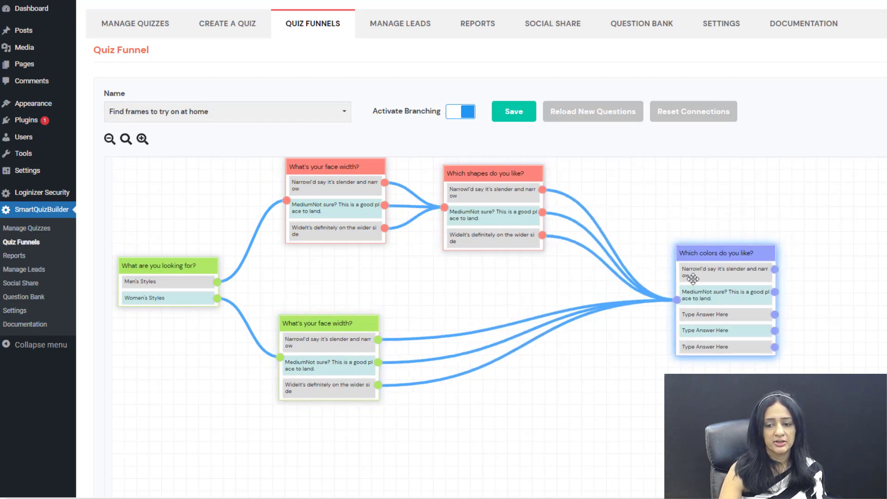
# Step: Replace the lower face-width Narrow answer's link with one to 'Which colors do you like?'
pyautogui.click(393, 338)
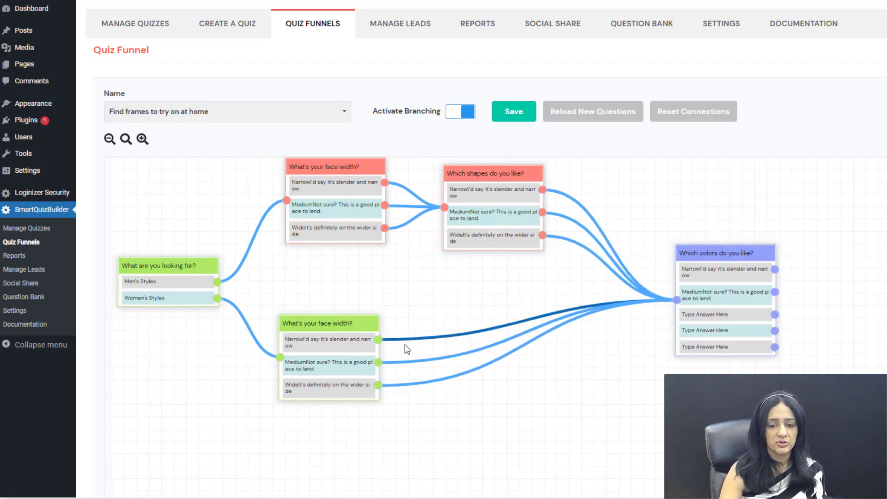
pyautogui.press('Delete')
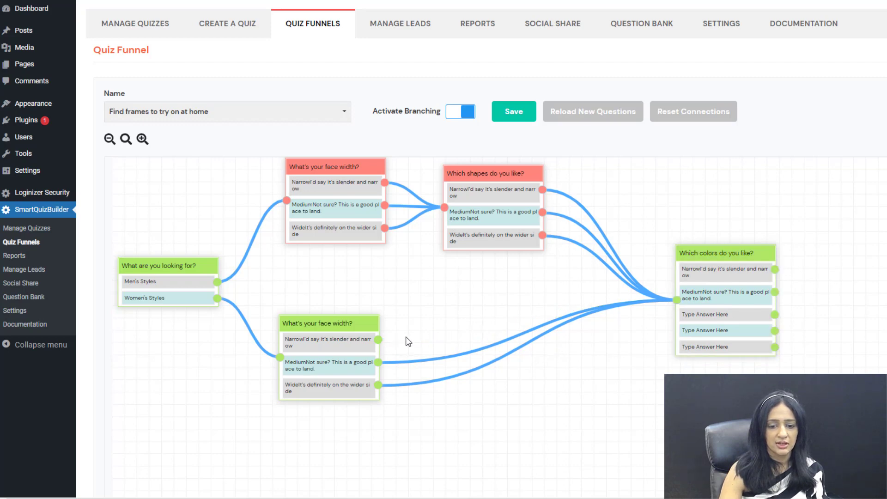
pyautogui.moveTo(378, 339); pyautogui.dragTo(677, 299)
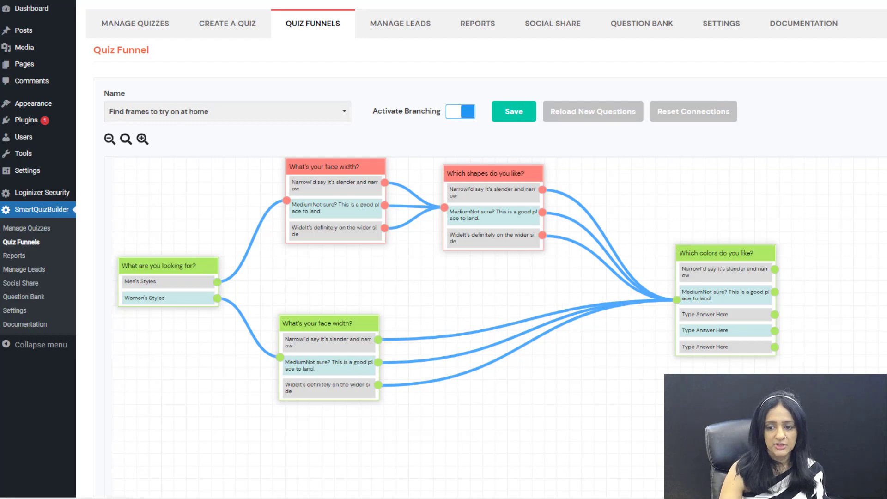
# Step: Save the funnel and copy the quiz shortcode [SmartQuizBuilder id=8][/SmartQuizBuilder]
pyautogui.click(521, 119)
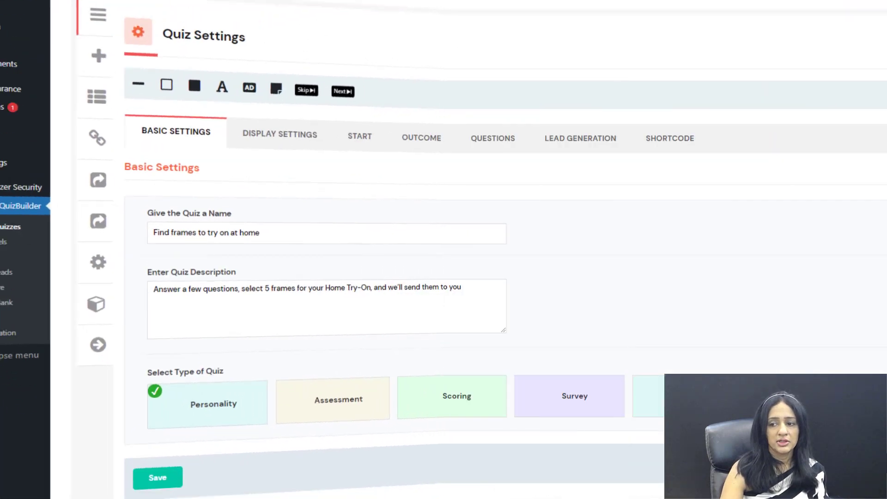
pyautogui.scroll(-1, 599, 164)
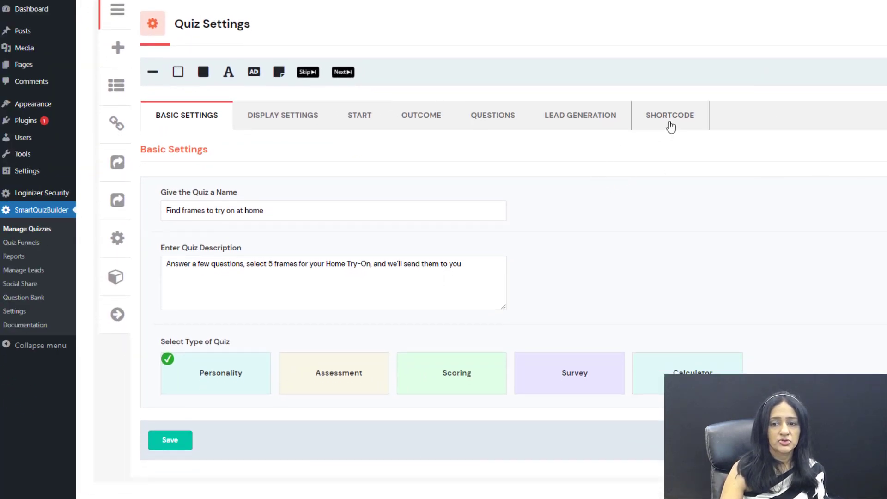
pyautogui.click(670, 116)
pyautogui.scroll(-2, 324, 260)
pyautogui.click(333, 213)
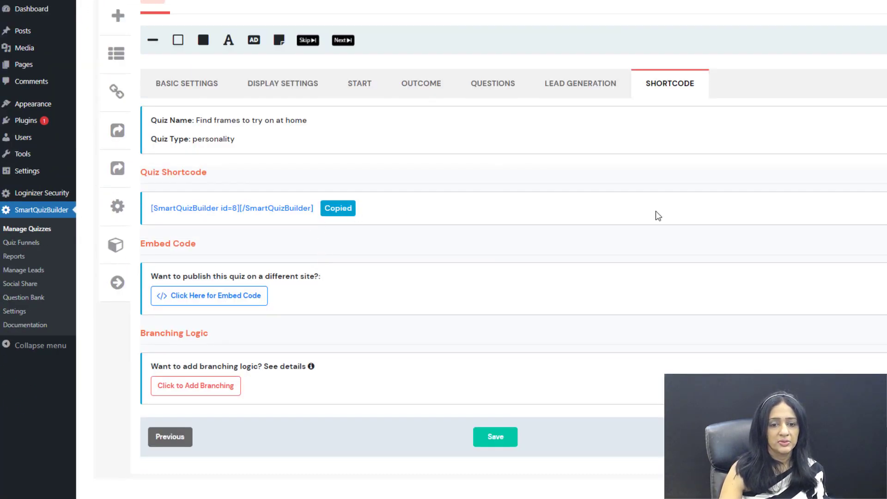
# Step: Publish a 'Warby Parker Quiz' page with the shortcode and open its live permalink
pyautogui.moveTo(50, 63)
pyautogui.rightClick(83, 79)
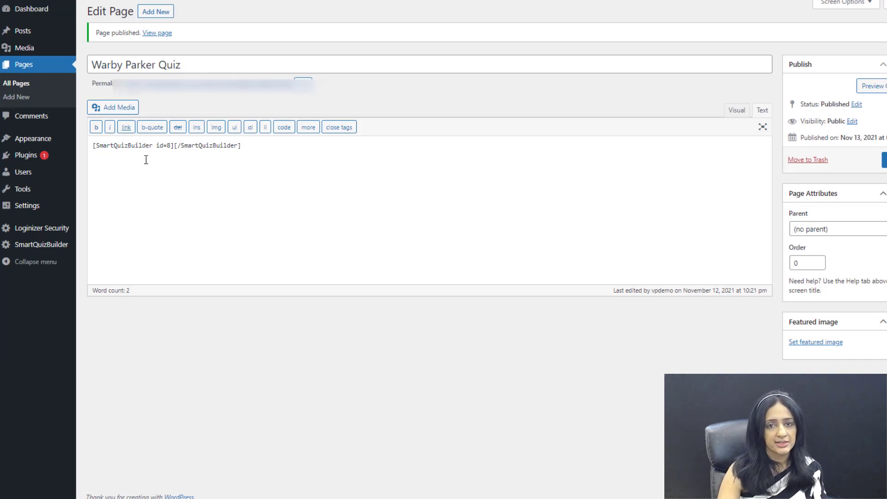
pyautogui.rightClick(172, 84)
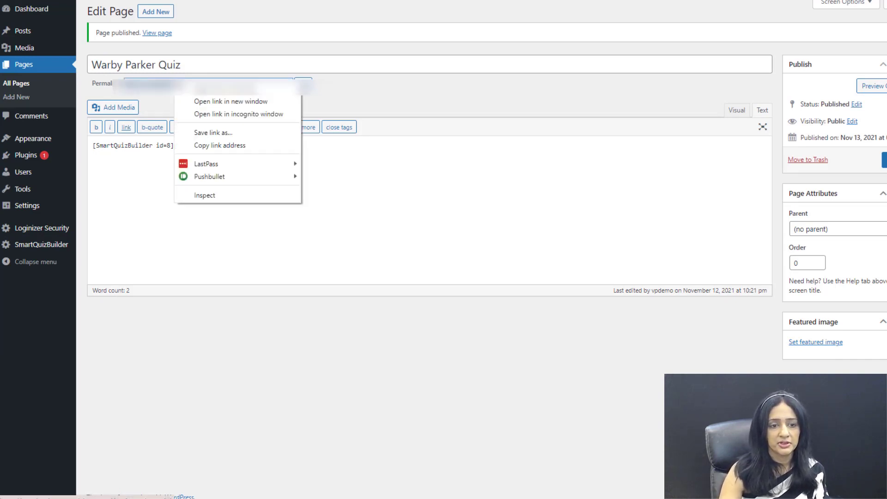
pyautogui.click(187, 90)
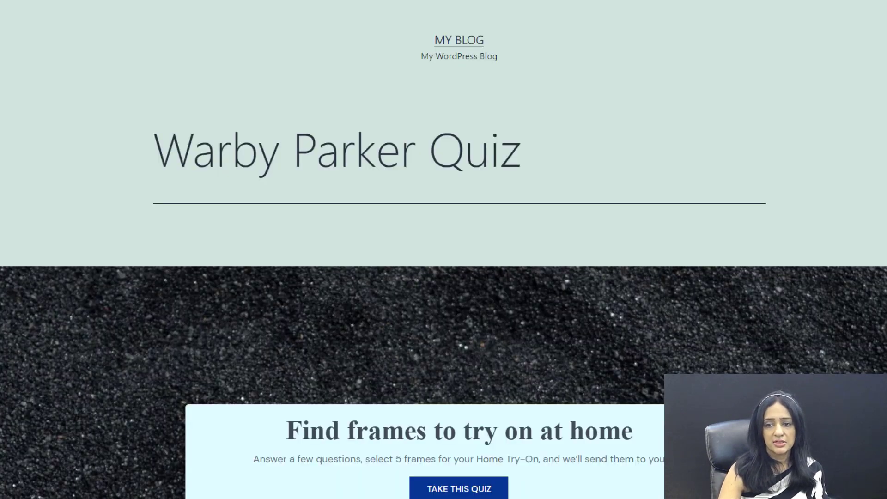
# Step: Start the quiz on the live Warby Parker Quiz page, reaching the first-name prompt
pyautogui.scroll(-5, 444, 249)
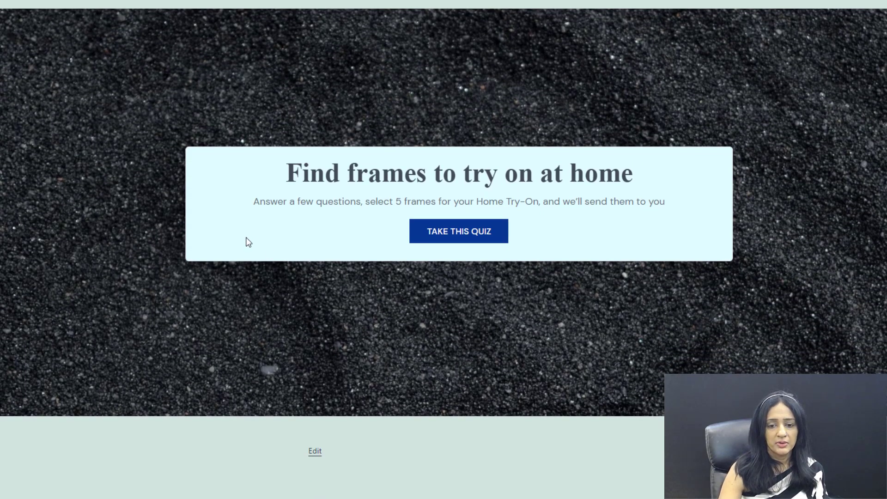
pyautogui.click(475, 238)
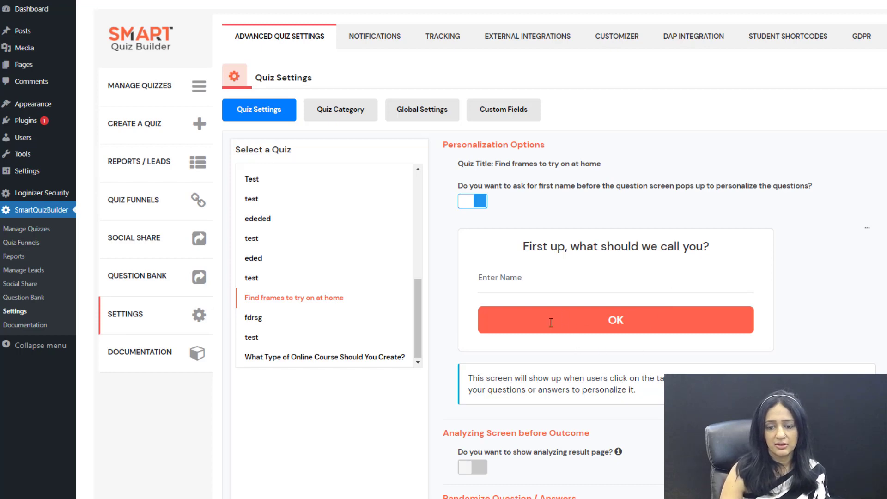
# Step: Confirm Question 1 greets with 'Hey %%FIRST%%', then restart the live quiz from its intro box
pyautogui.scroll(-2, 551, 323)
pyautogui.scroll(2, 551, 322)
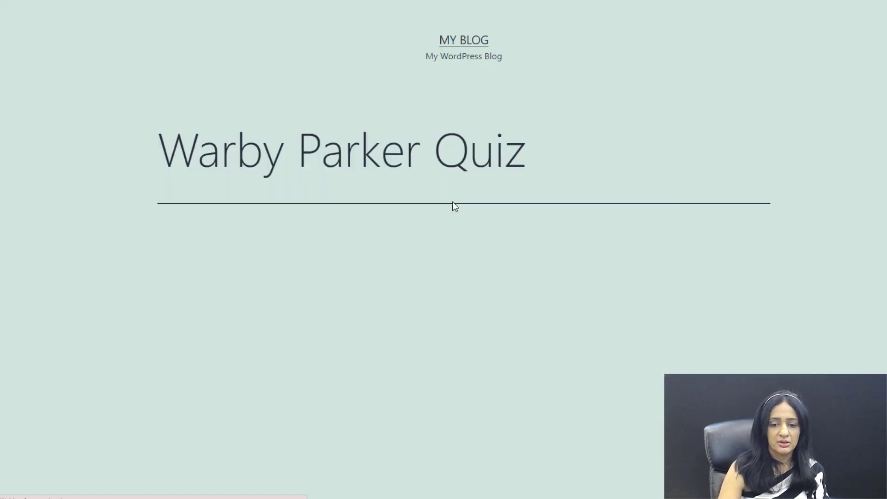
pyautogui.scroll(-4, 451, 204)
pyautogui.click(449, 288)
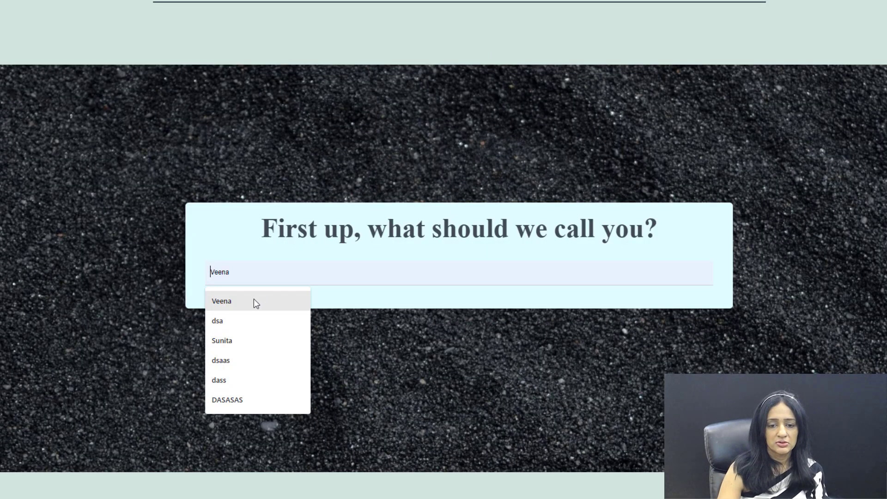
# Step: Enter a first name and answer Women's Styles and Medium face width
pyautogui.click(254, 300)
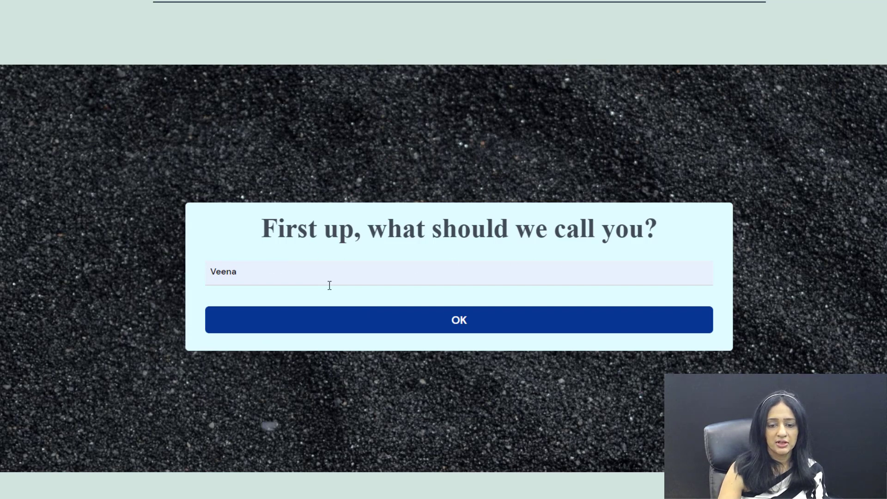
pyautogui.click(532, 322)
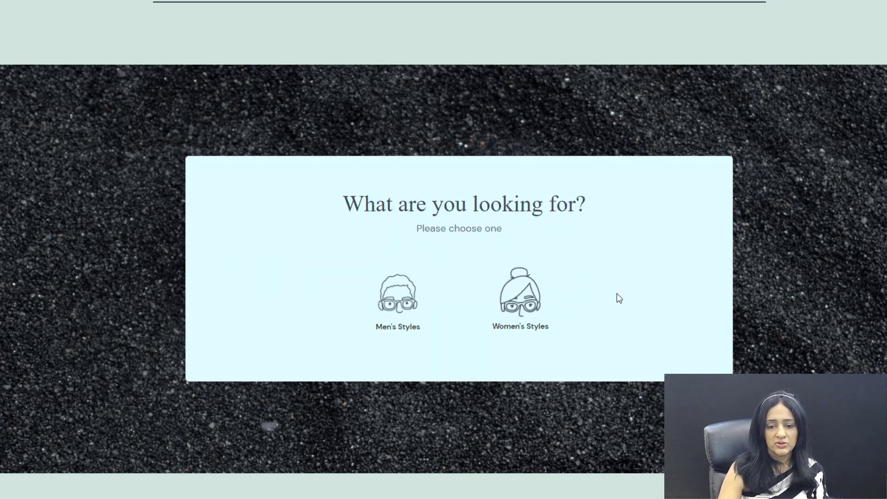
pyautogui.click(510, 308)
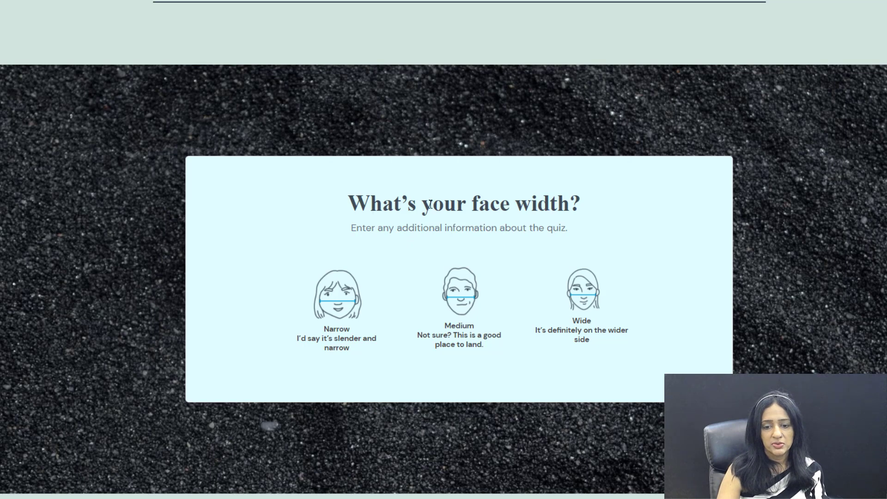
pyautogui.click(455, 302)
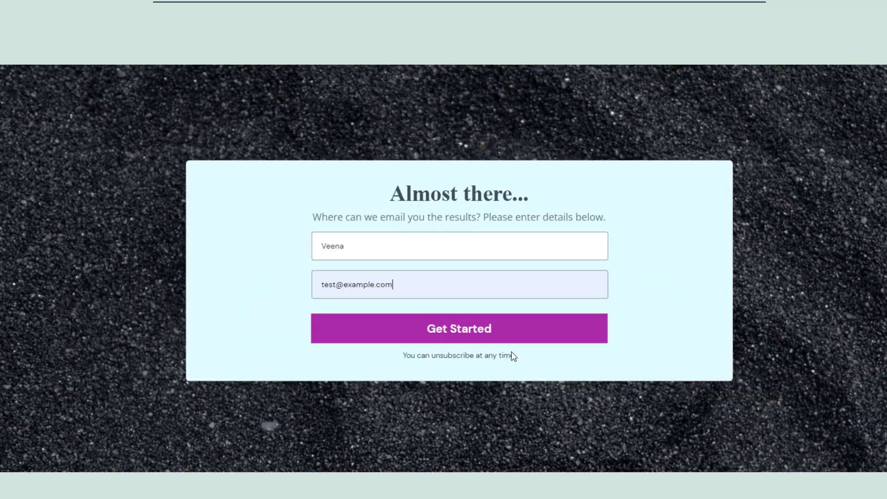
# Step: Submit the contact details and review the 'Your Result Type is Women's style' result
pyautogui.click(572, 337)
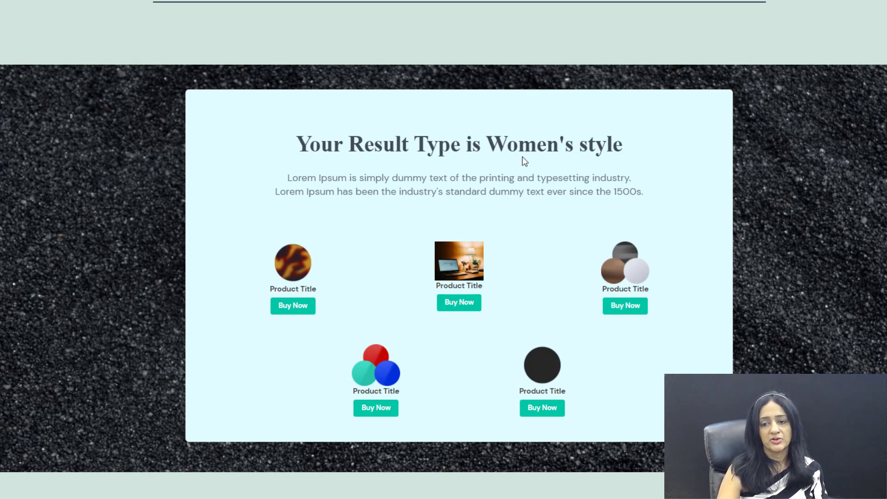
pyautogui.moveTo(623, 144); pyautogui.dragTo(301, 157)
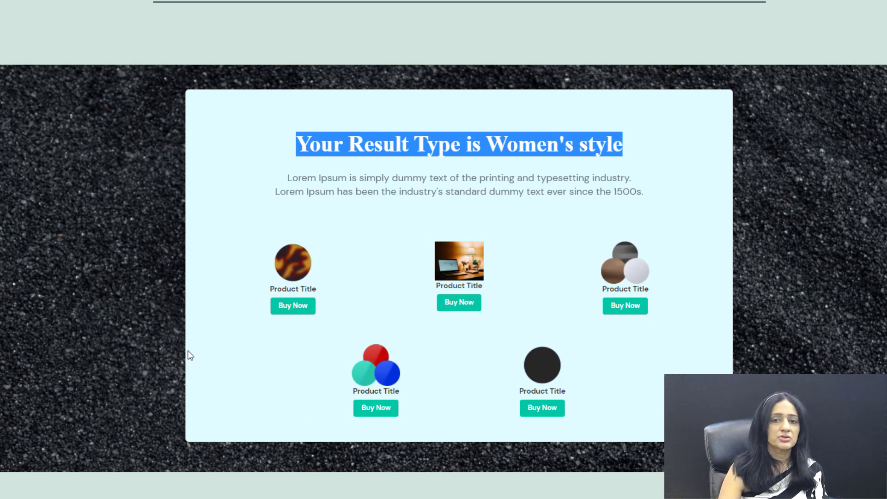
pyautogui.click(132, 293)
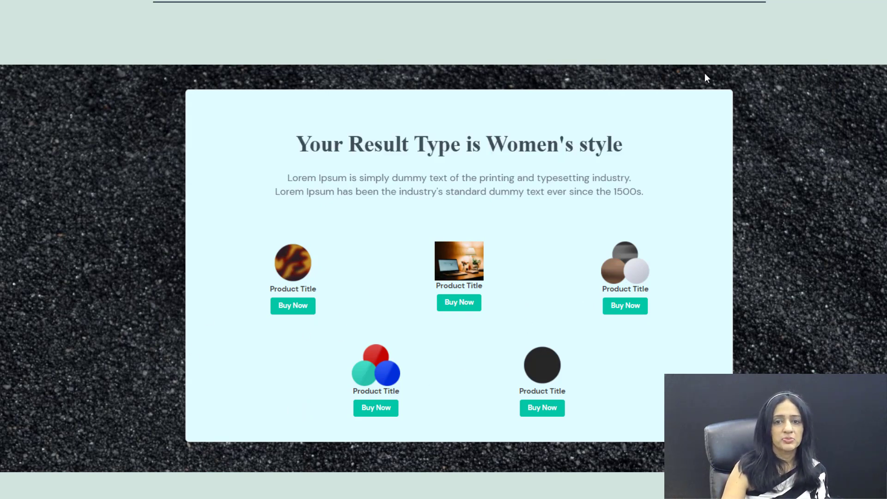